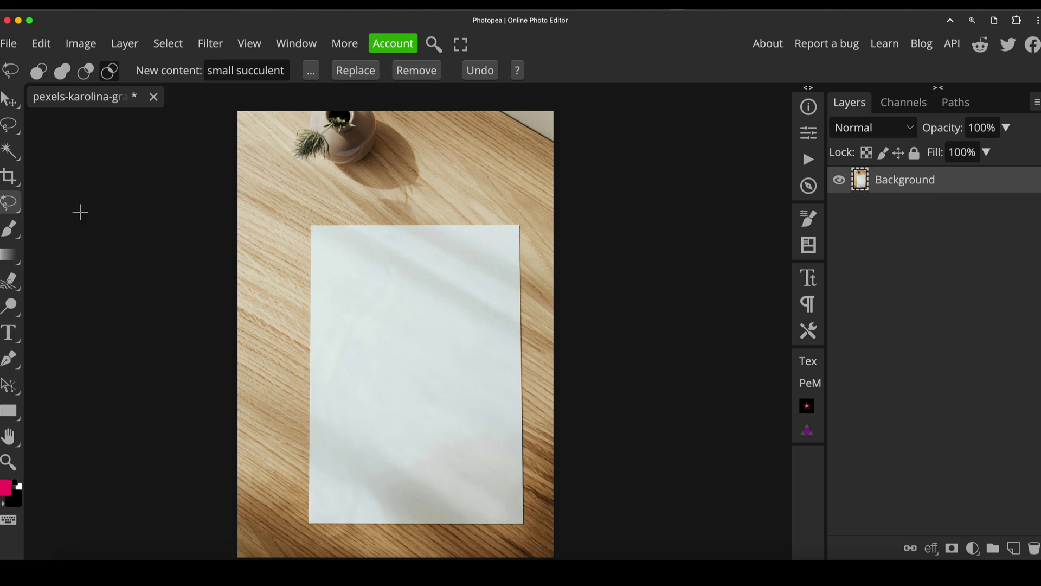
- Switch to Magic Replace, set its prompt to 'small succulent', and outline the empty desk patch at top right
right_click(10, 203)
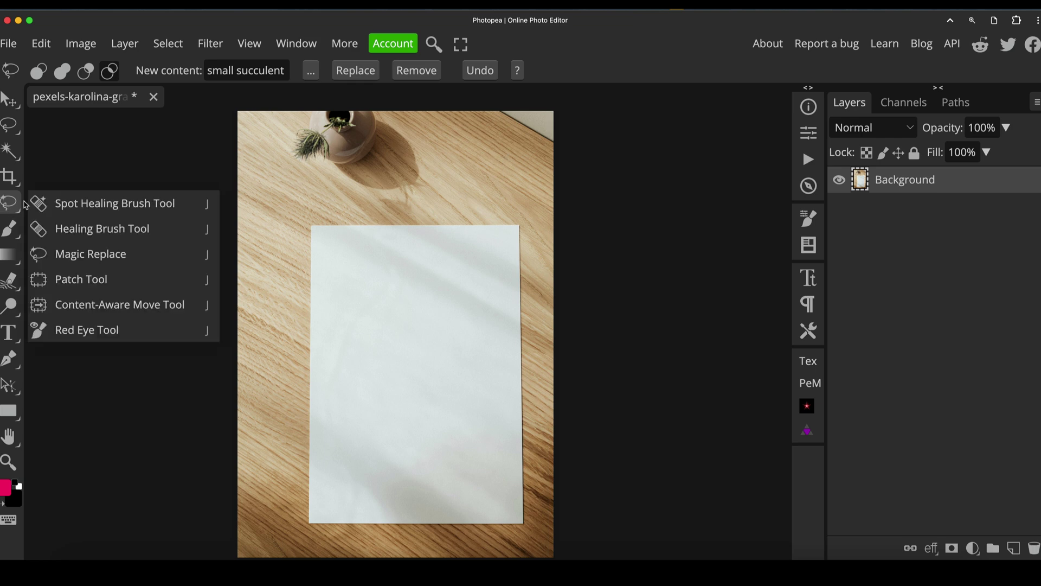
left_click(59, 262)
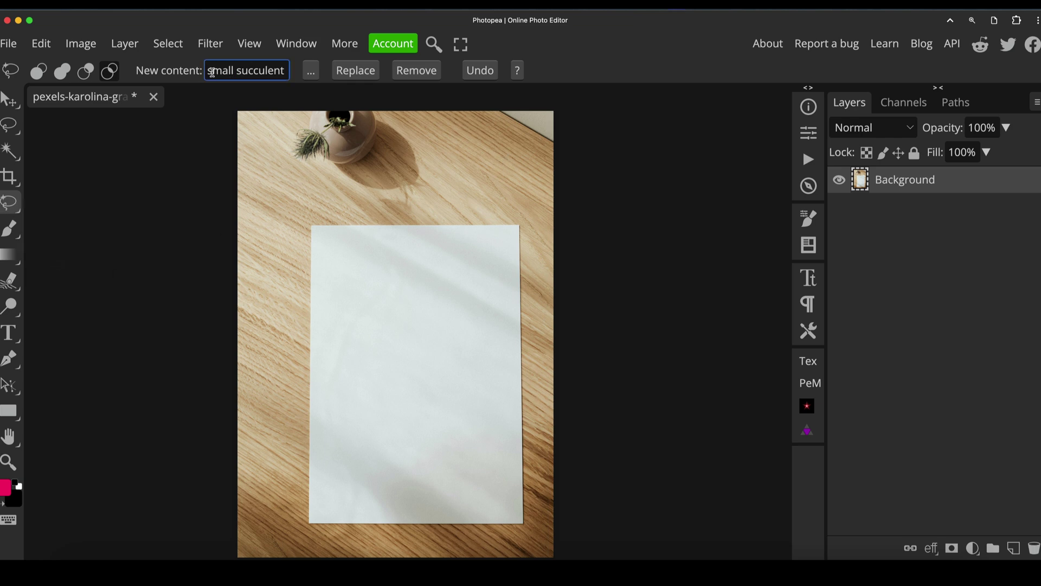
left_click_drag(207, 71, 286, 74)
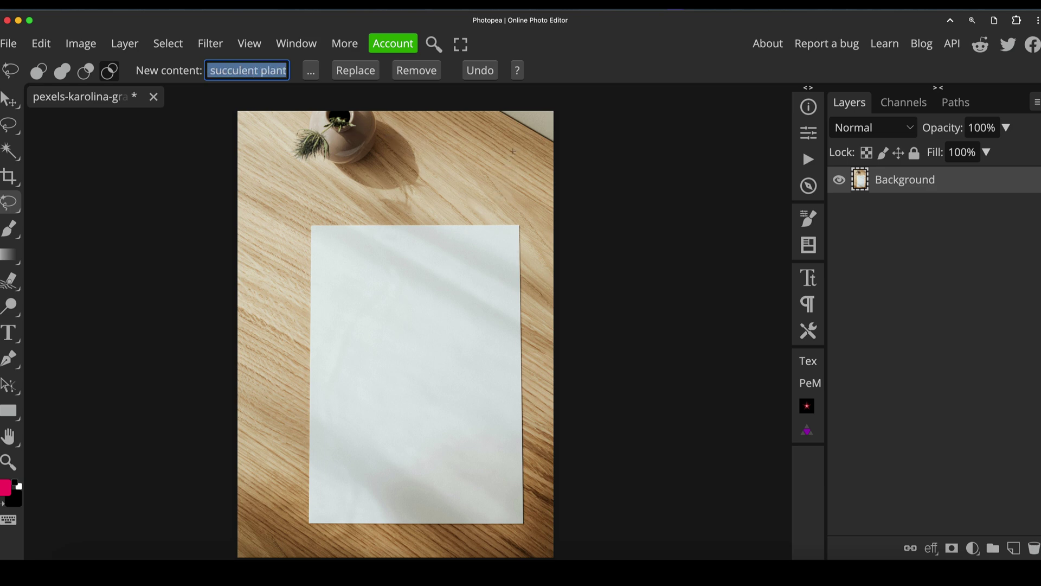
type("small succulent")
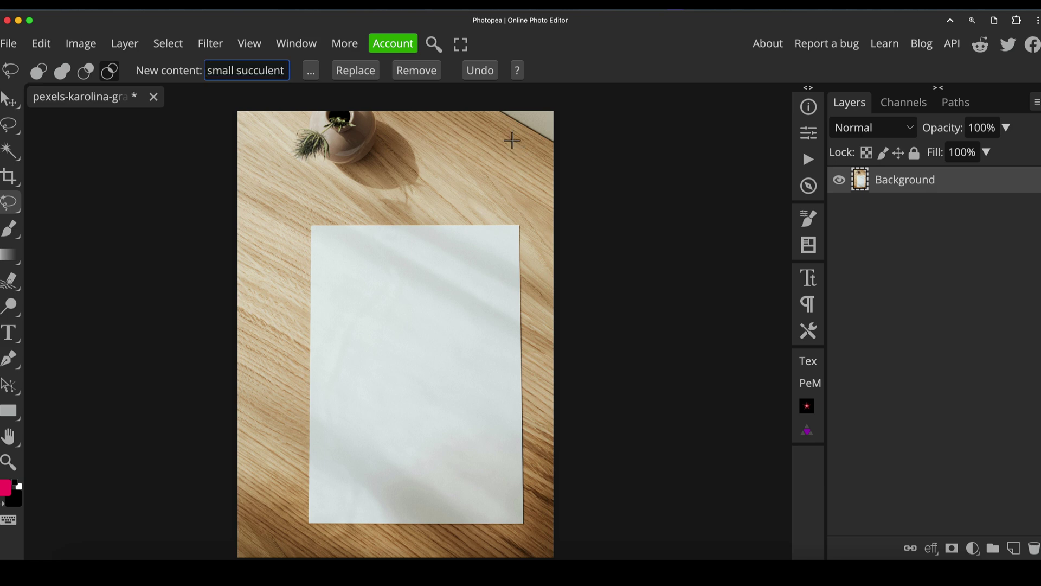
mouse_move(511, 139)
left_mouse_down()
mouse_move(476, 133)
mouse_move(443, 152)
mouse_move(432, 176)
mouse_move(440, 206)
mouse_move(468, 224)
mouse_move(548, 226)
mouse_move(558, 184)
mouse_move(536, 147)
mouse_move(508, 137)
left_mouse_up()
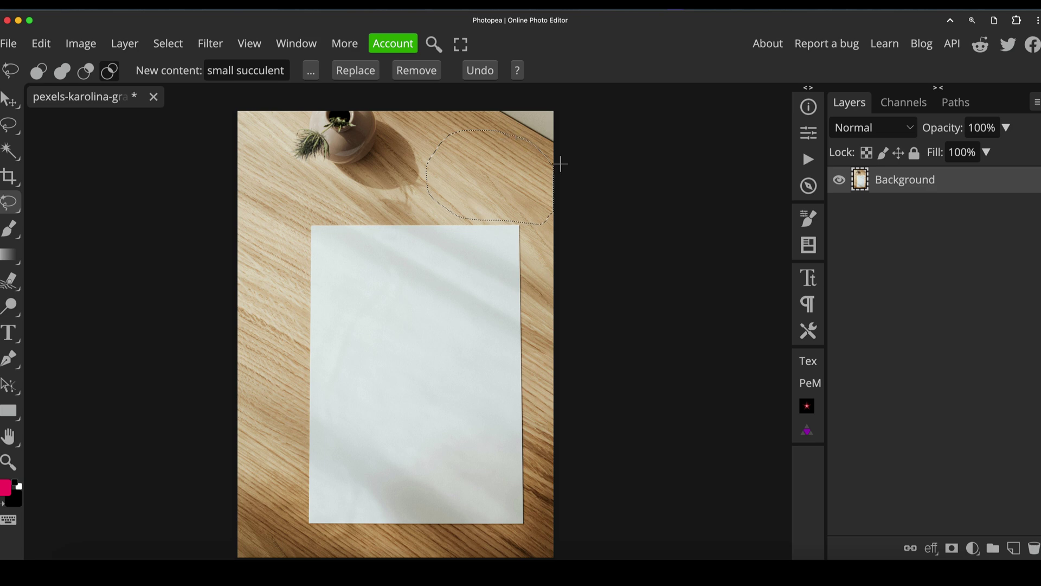
- Generate the small succulent into the outlined area, then pan the view across the desk
left_click(345, 71)
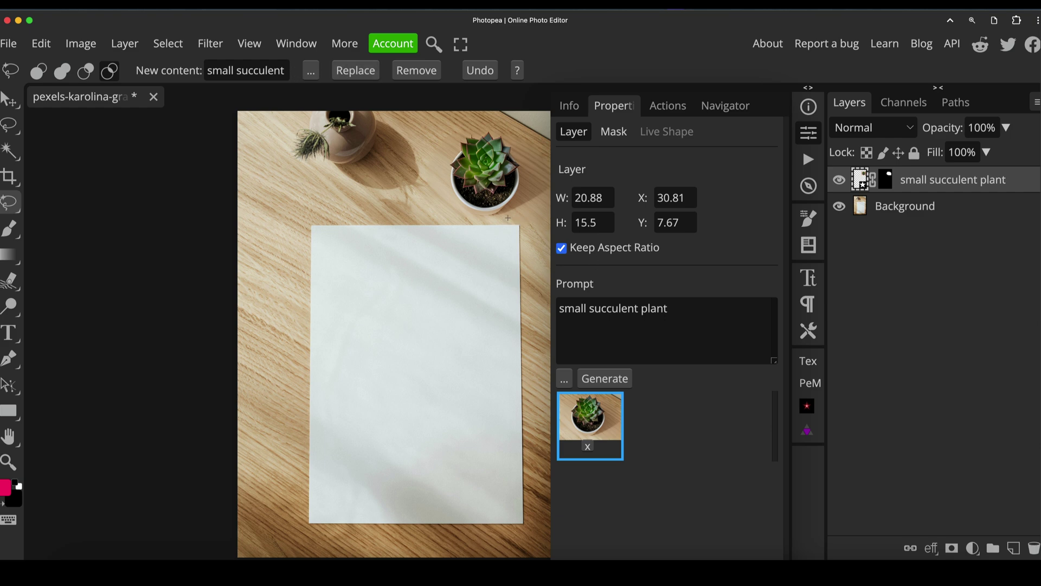
key("space")
left_click_drag(506, 177, 443, 179)
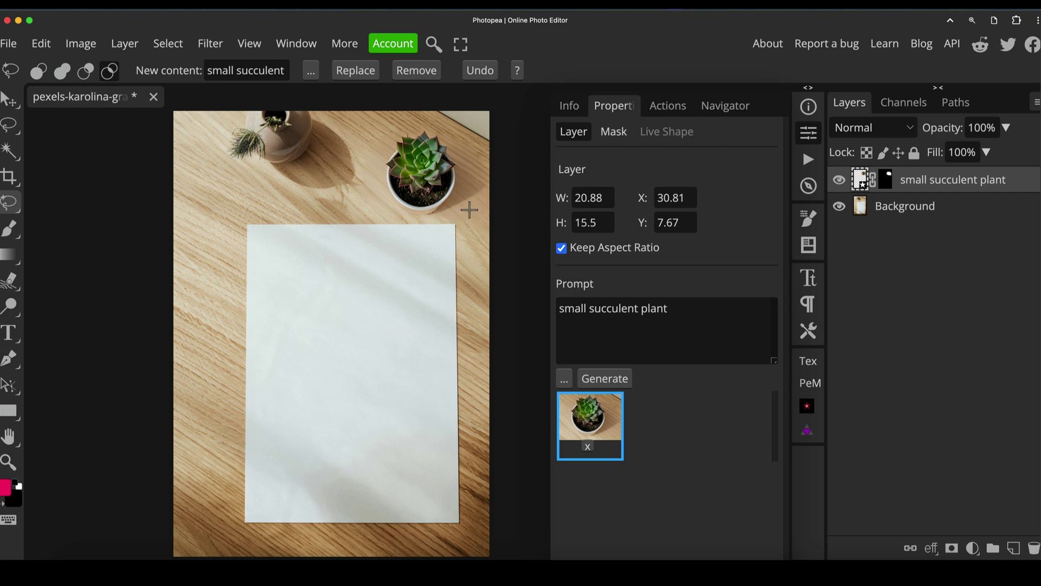
left_click_drag(376, 239, 414, 236)
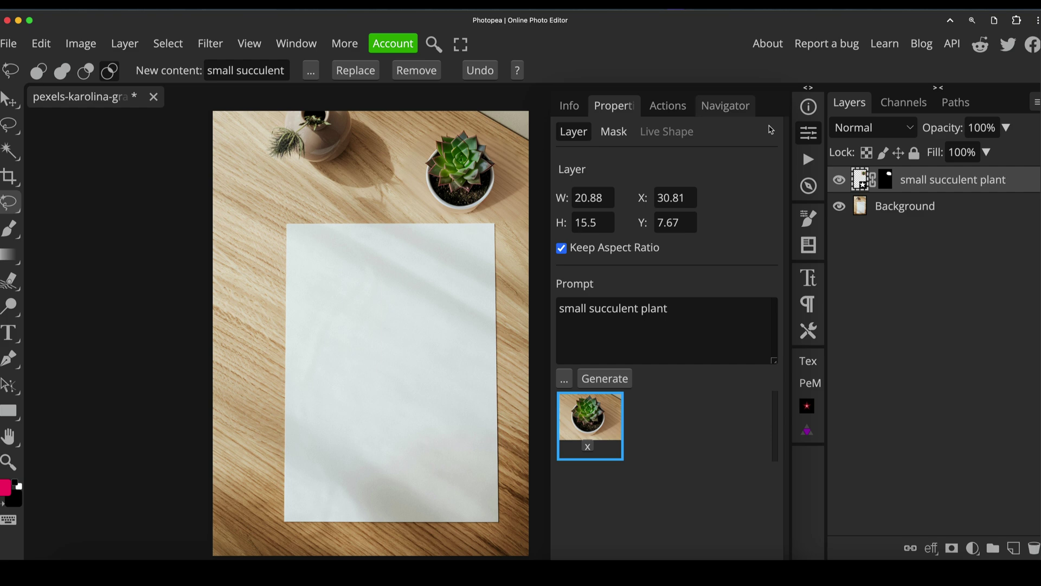
- Close the Properties panel, zoom into the paper's top-left corner and select the Pen tool
left_click(808, 132)
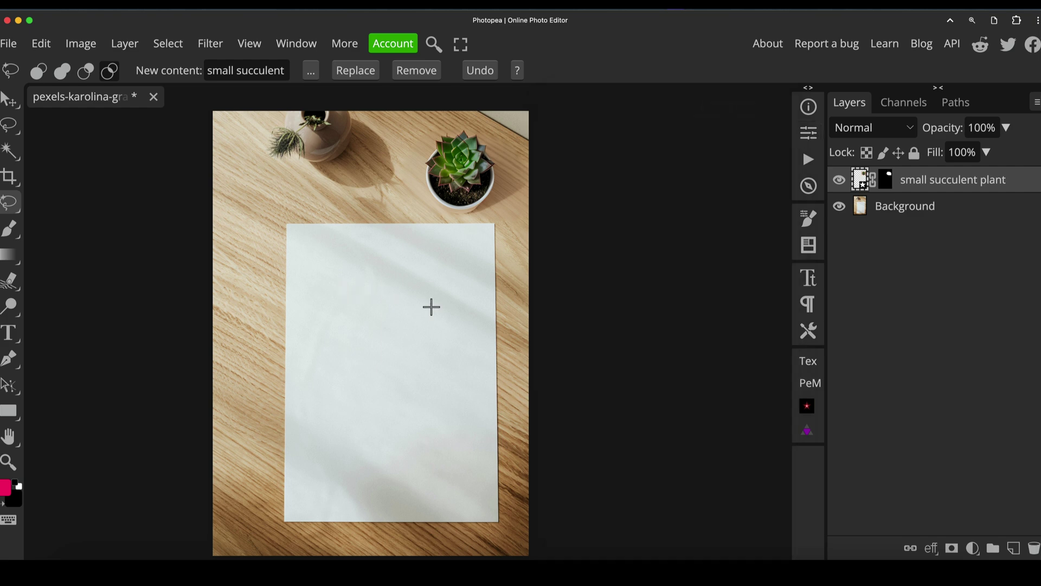
scroll(473, 317, "up", 1)
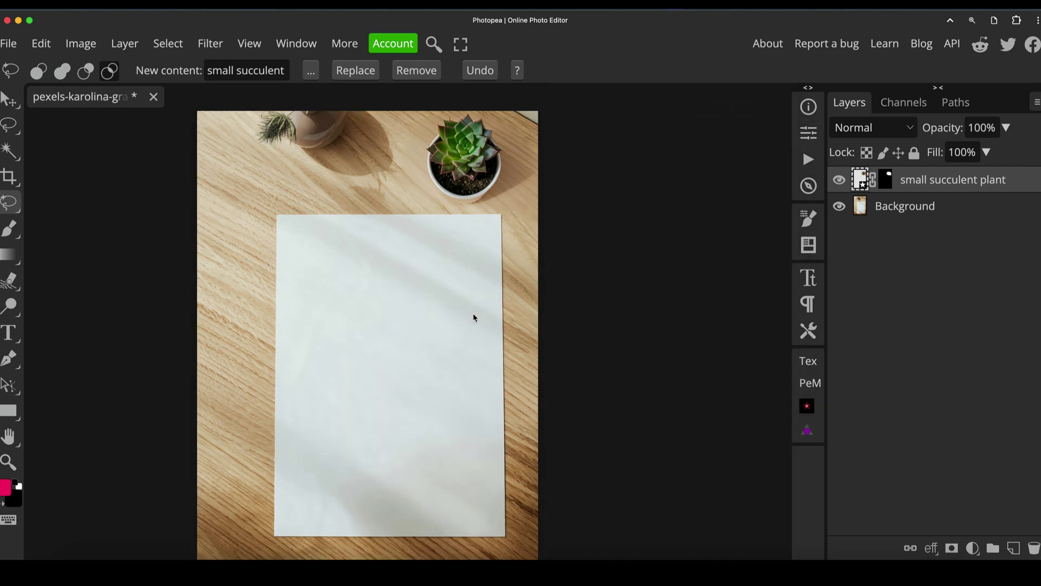
key("super+plus")
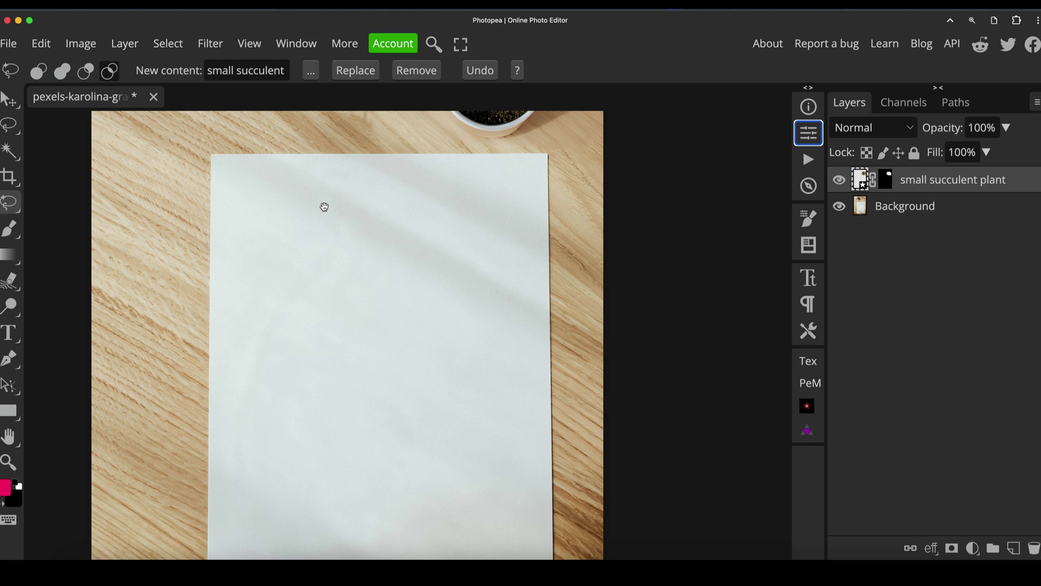
left_click_drag(323, 207, 408, 304)
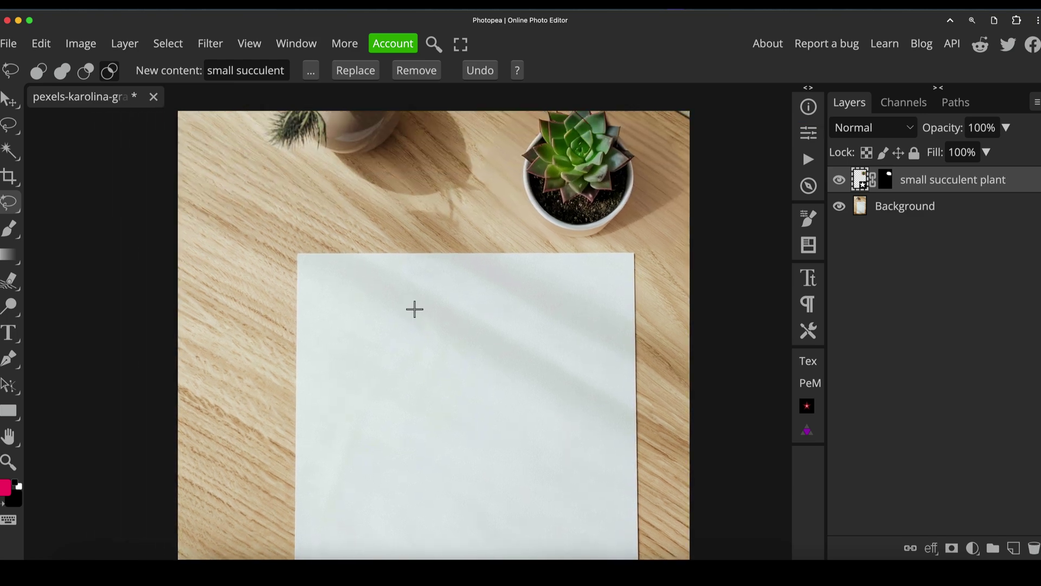
key("super+plus")
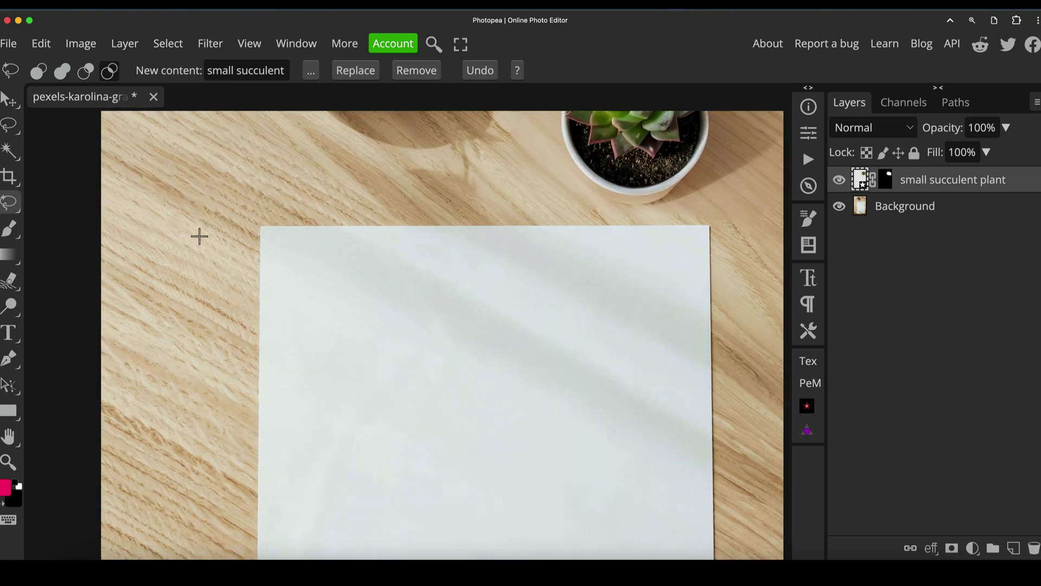
key("p")
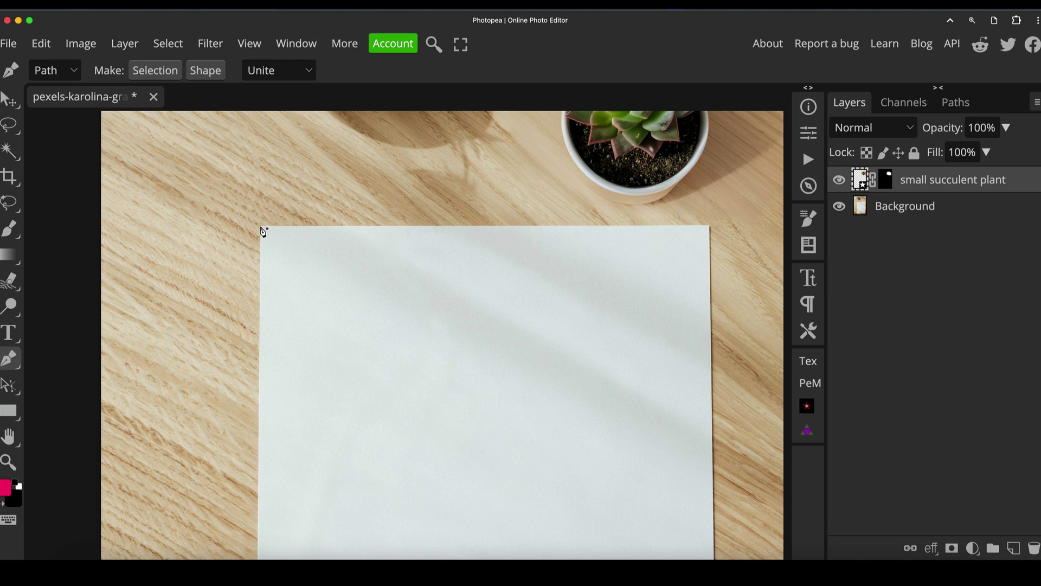
right_click(5, 133)
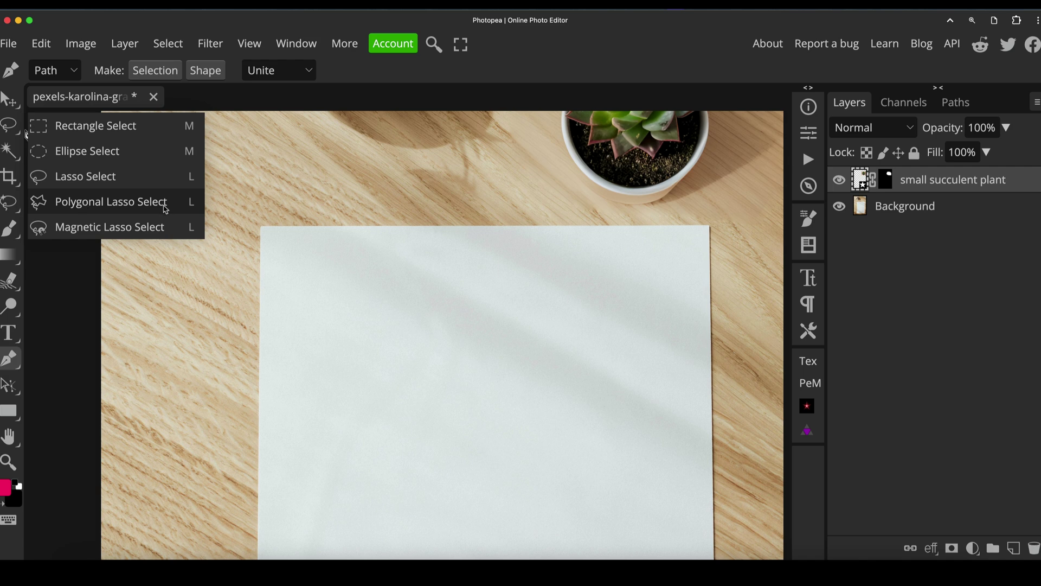
left_click(10, 359)
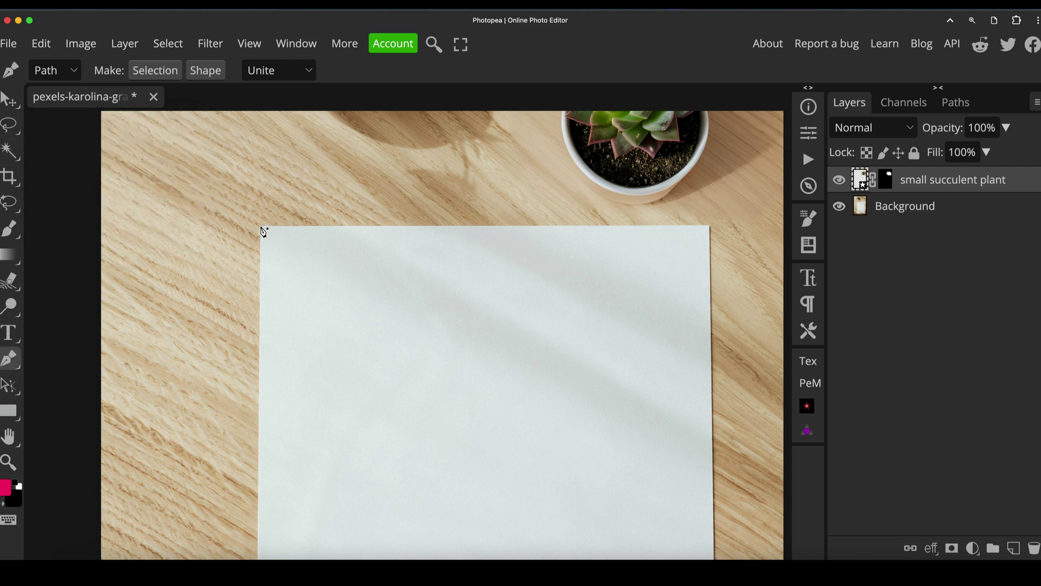
- In Path mode, anchor the paper's top-right, bottom-right, bottom-left and top-left corners, closing the path
left_click(52, 70)
left_click(710, 230)
scroll(714, 284, "down", 3)
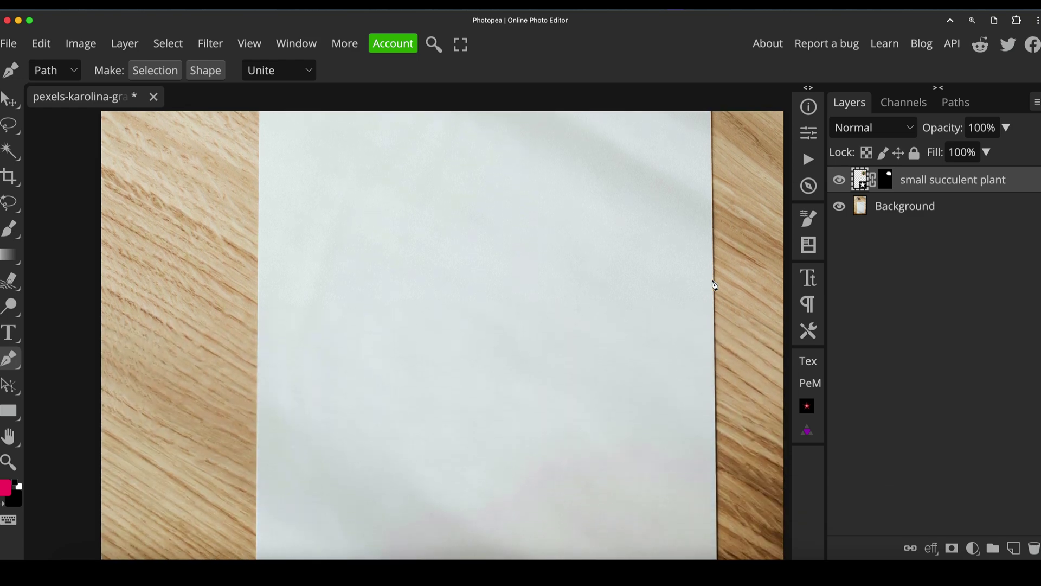
scroll(714, 283, "down", 5)
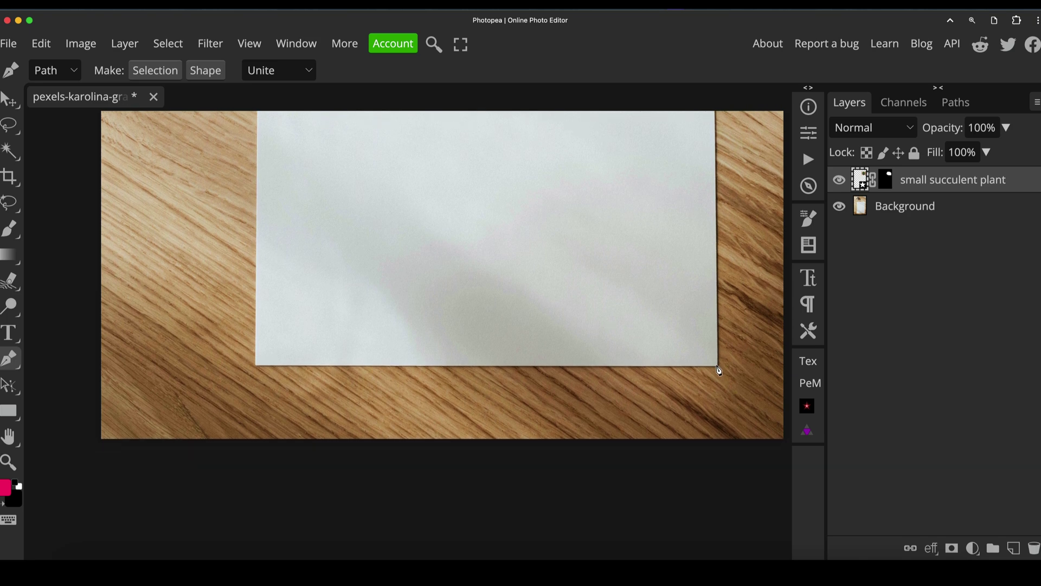
left_click(718, 367)
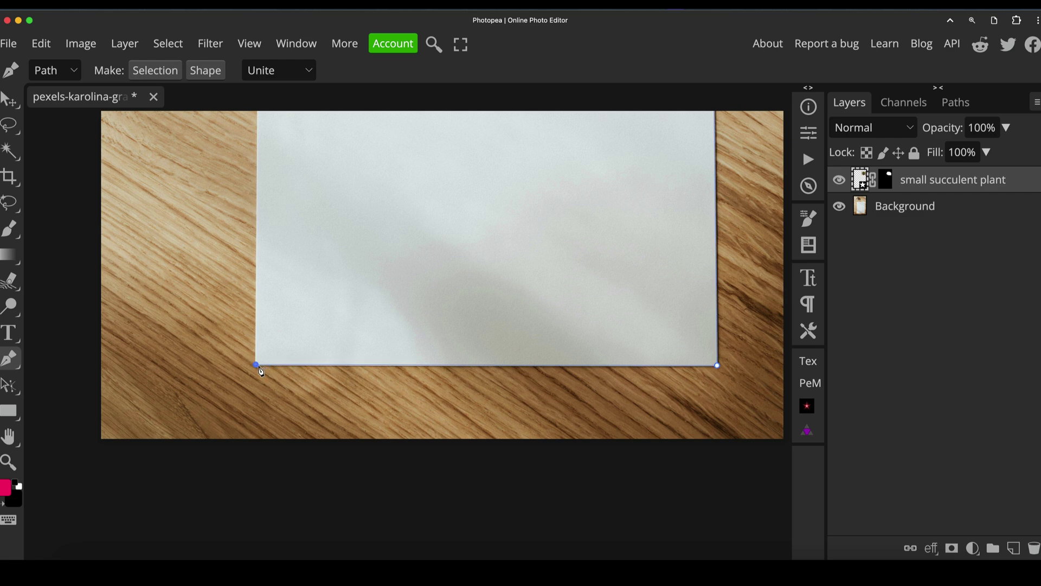
left_click(256, 365)
scroll(258, 369, "up", 5)
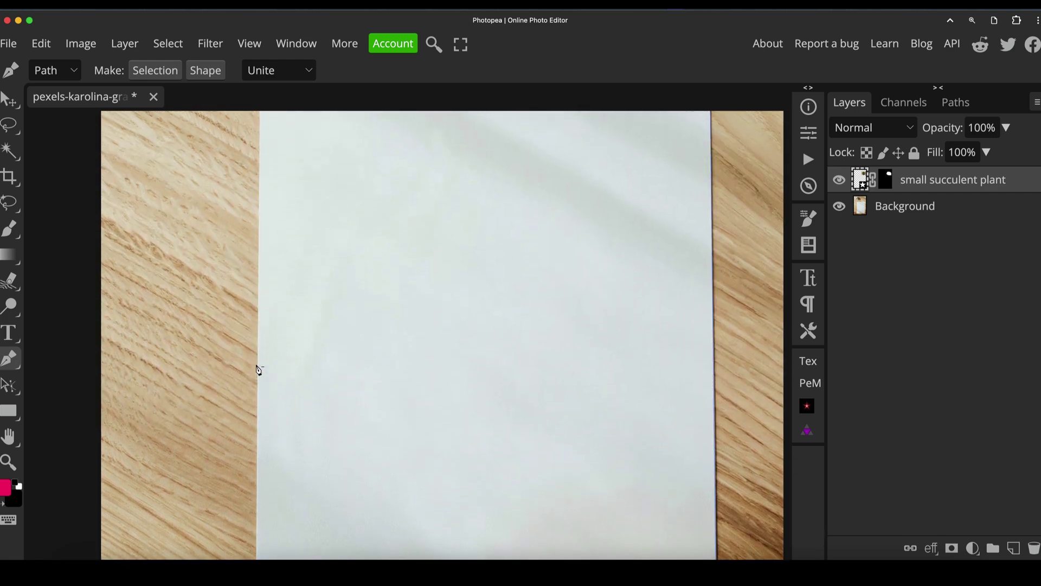
scroll(258, 369, "up", 3)
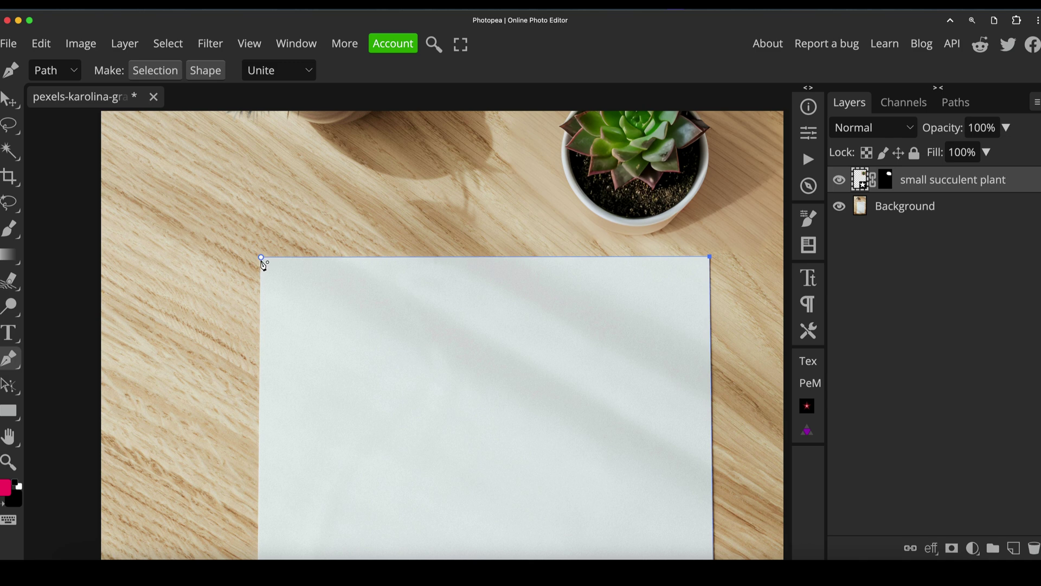
left_click(262, 257)
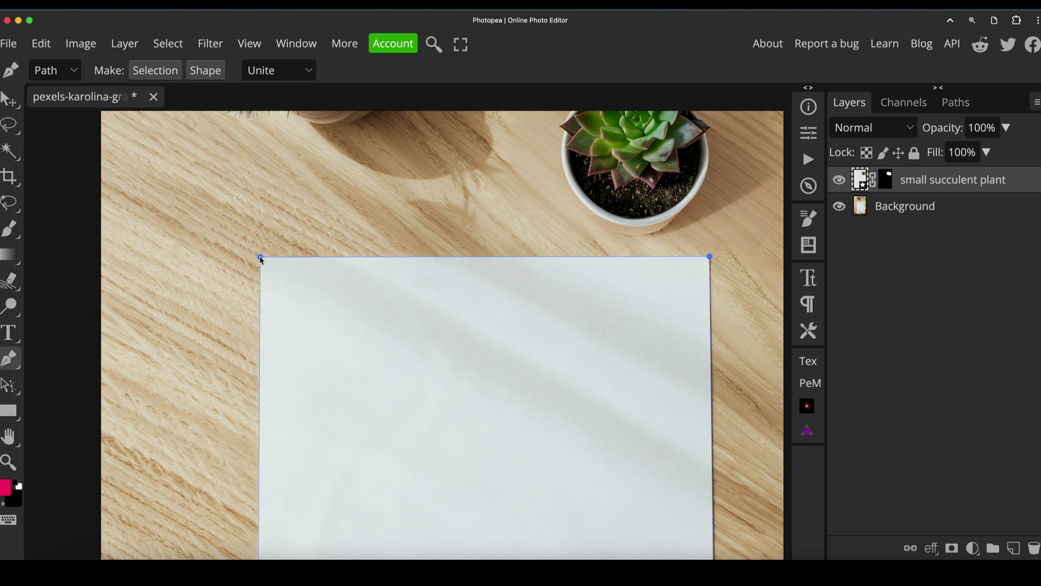
- Rename the Work Path to 'paper' in the Paths panel and reselect it
left_click(956, 104)
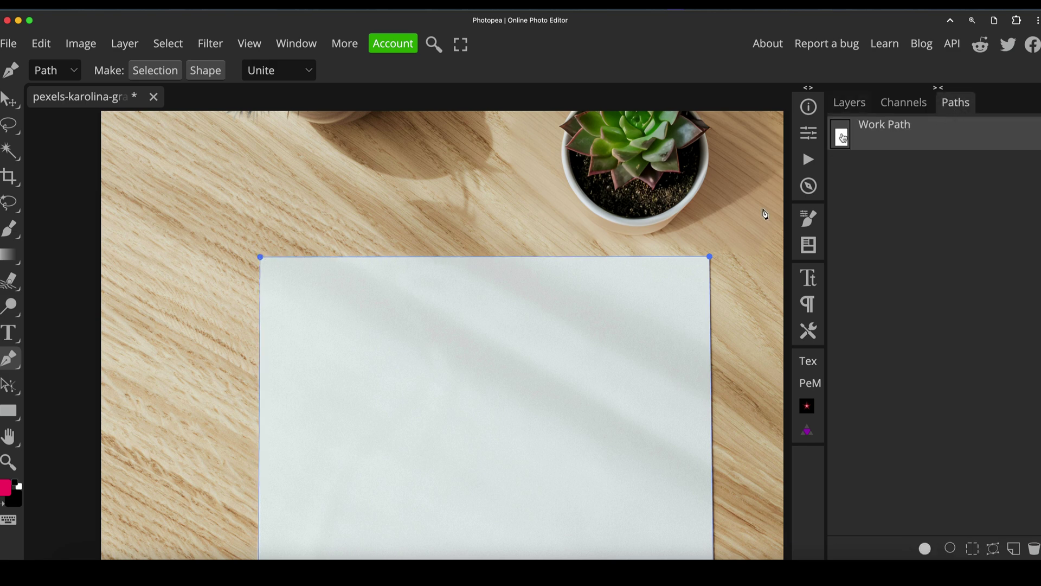
double_click(889, 128)
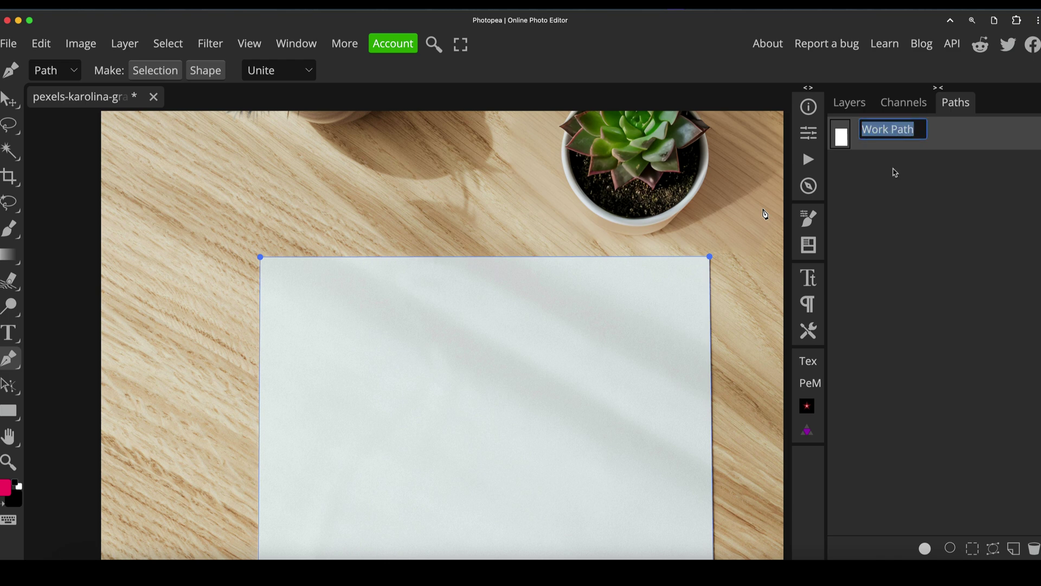
type("paper")
key("Return")
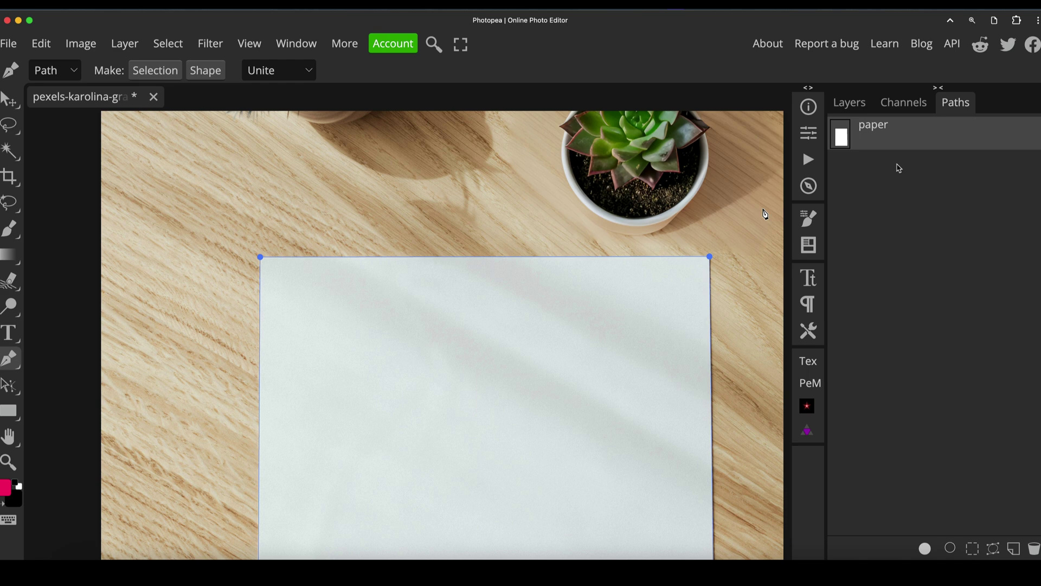
left_click(914, 194)
left_click(842, 138)
- Load the paper path as a selection and create a layer group named 'Paper' masked to it
left_click(843, 138, "super")
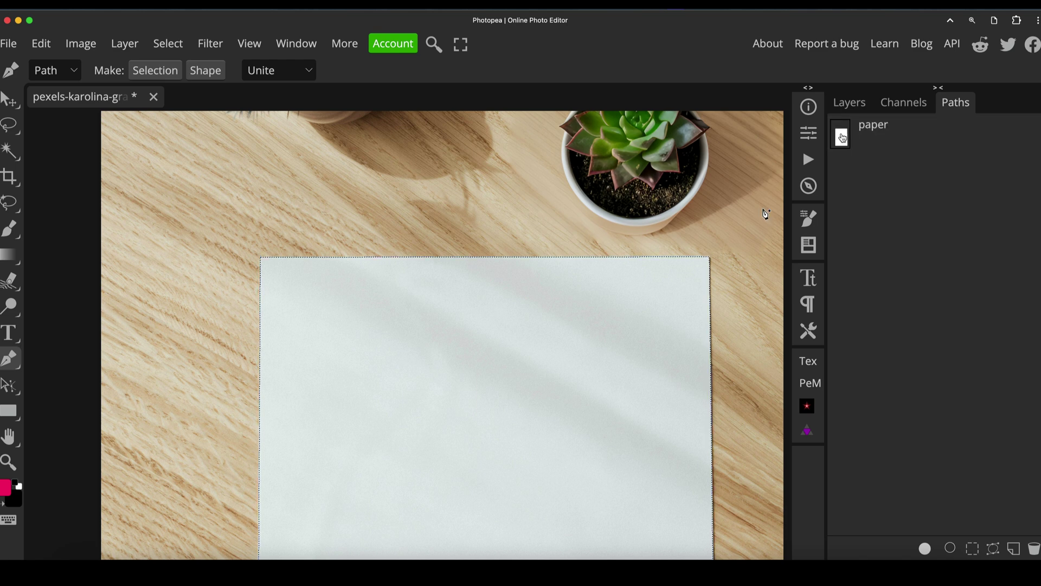
left_click(853, 103)
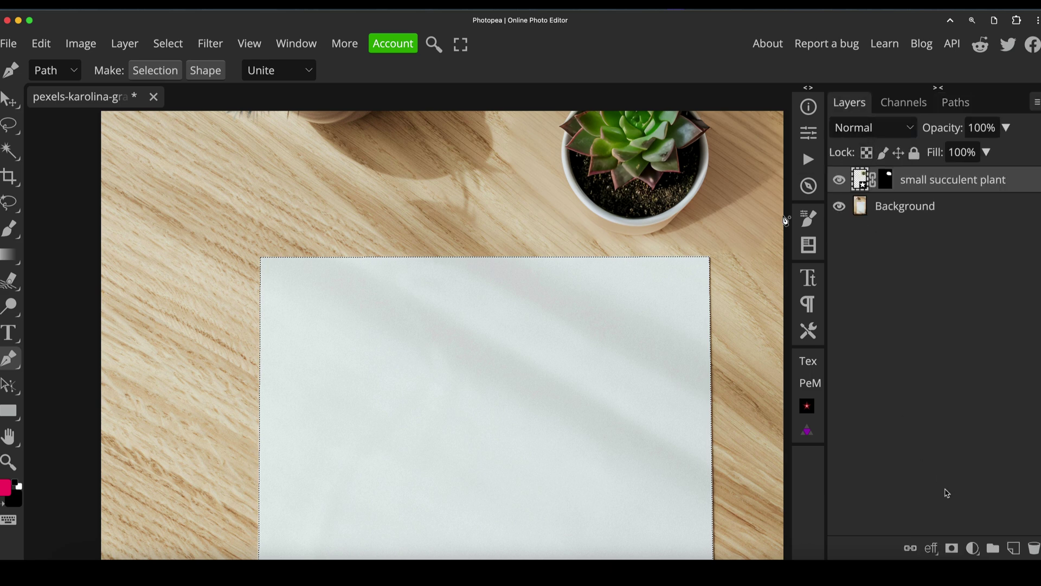
left_click(992, 549)
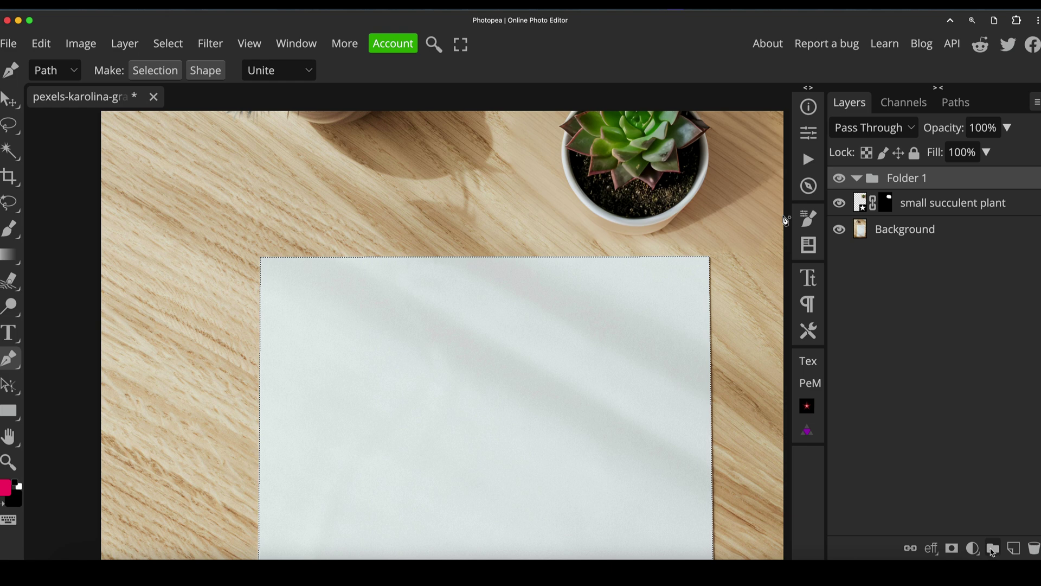
left_click(952, 548)
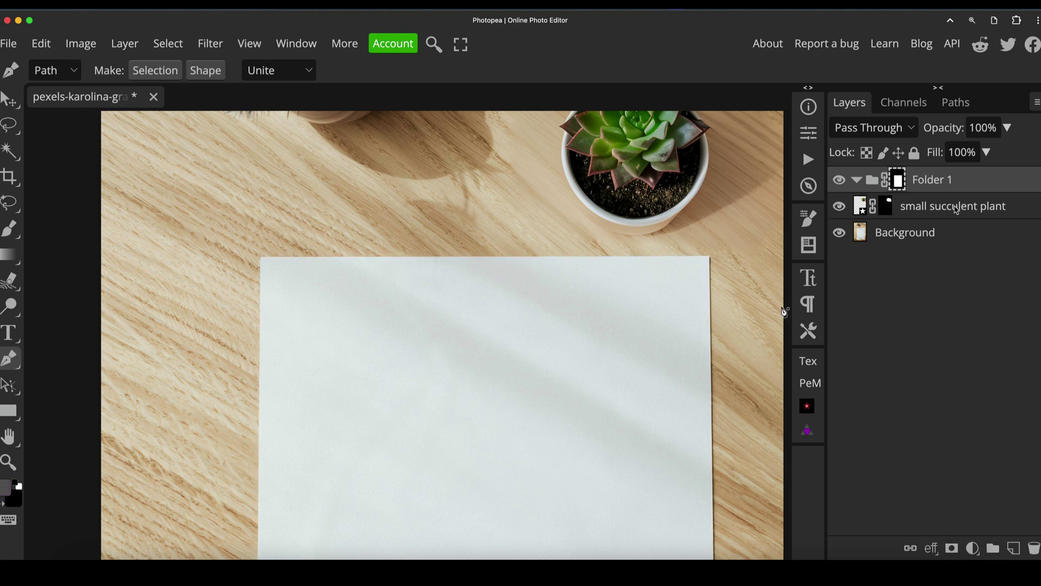
double_click(922, 185)
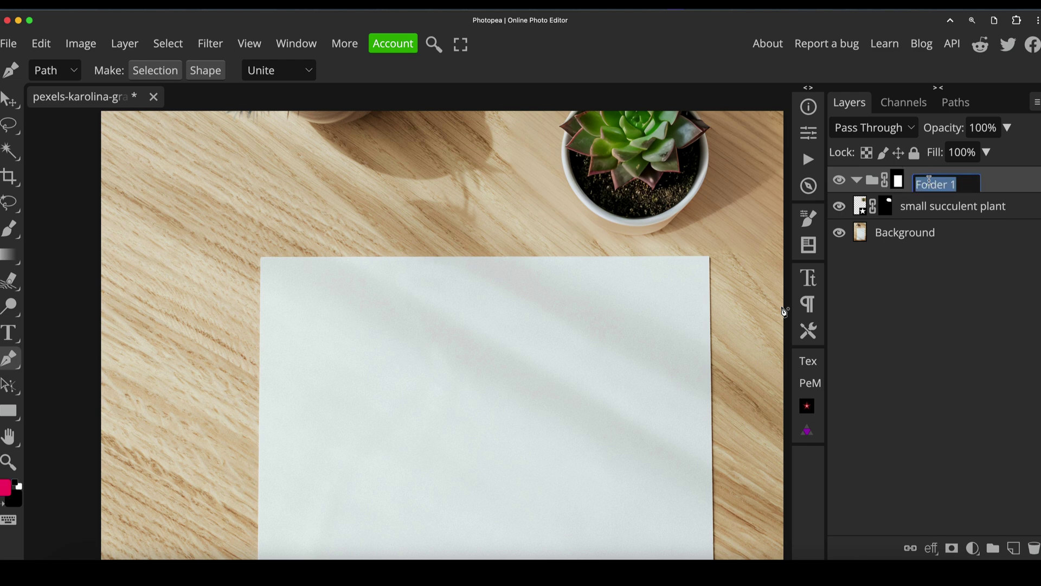
type("Pap")
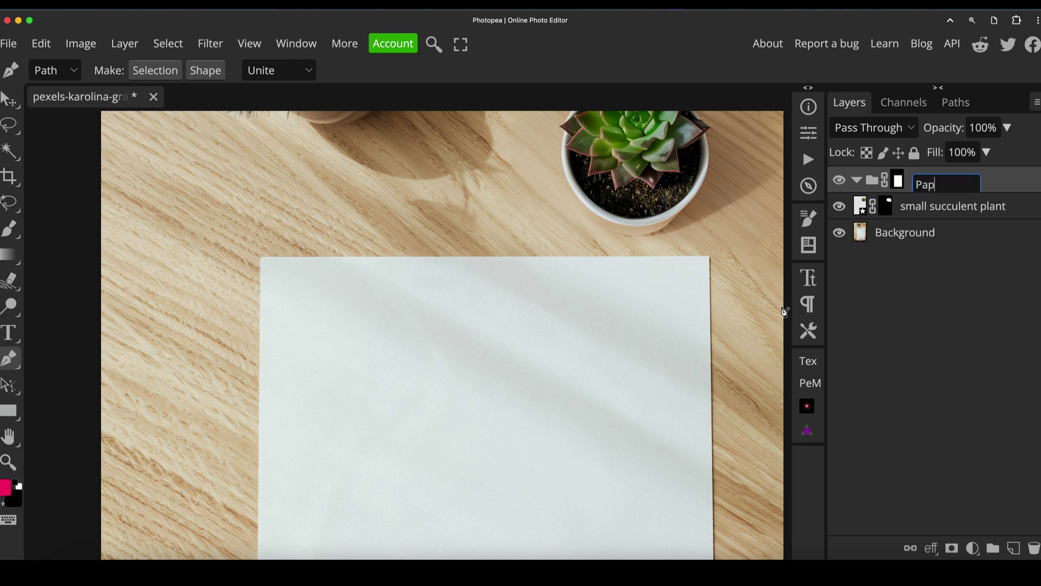
type("er")
key("Return")
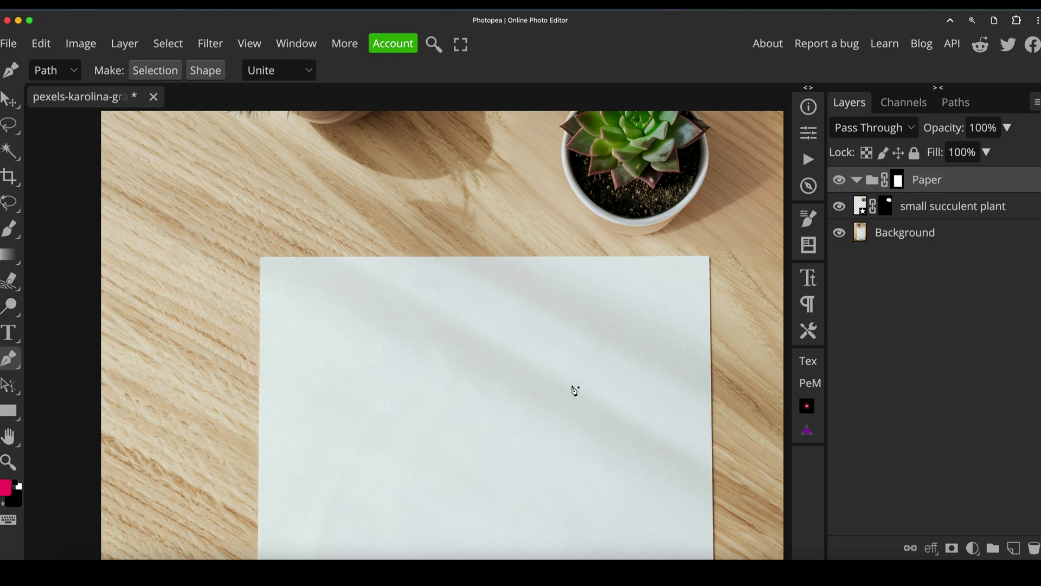
- Zoom out to show the whole desk, then open the wedding menu file 18261689.psd
key("z")
left_click_drag(575, 390, 562, 387)
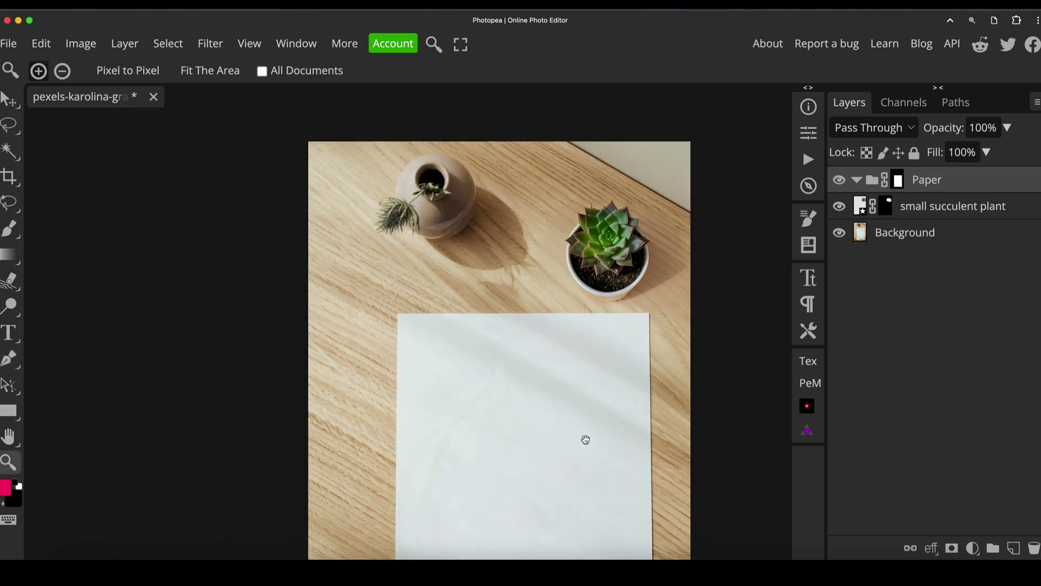
left_click_drag(583, 437, 533, 295)
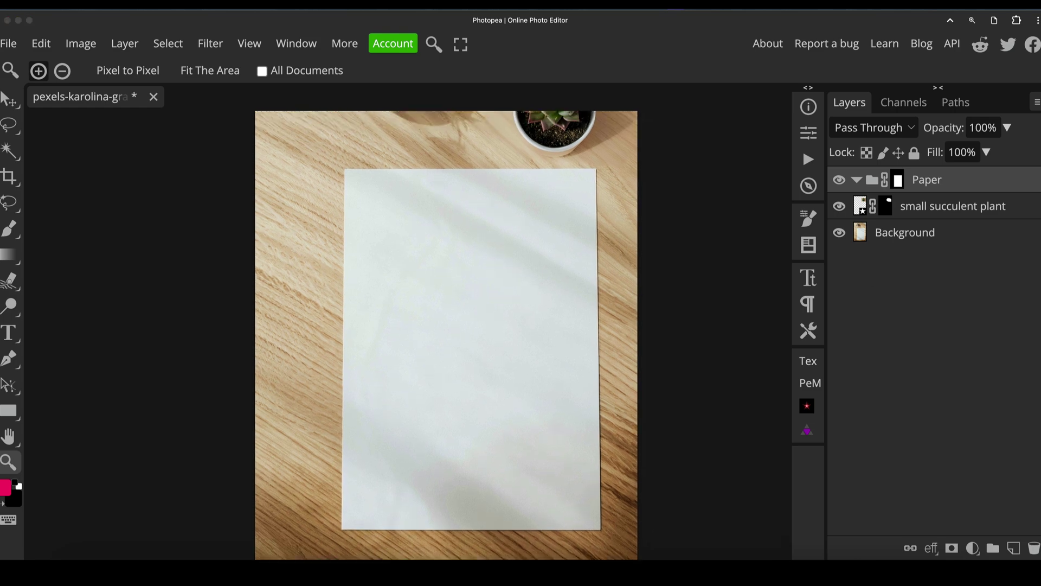
left_click_drag(569, 183, 215, 99)
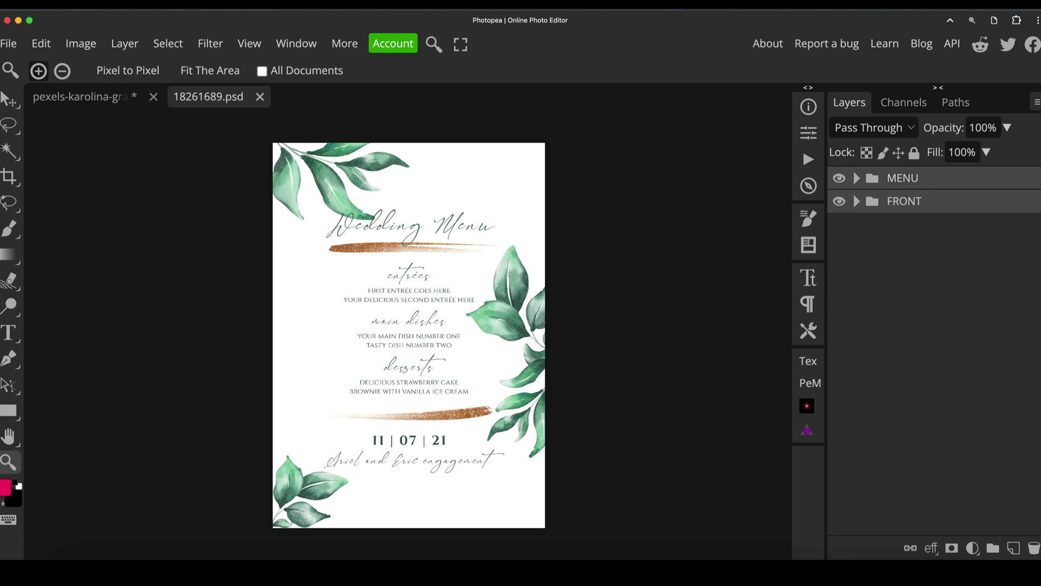
- Merge the MENU and FRONT groups with Ctrl+E, select all, and return to the desk photo
key("ctrl+e")
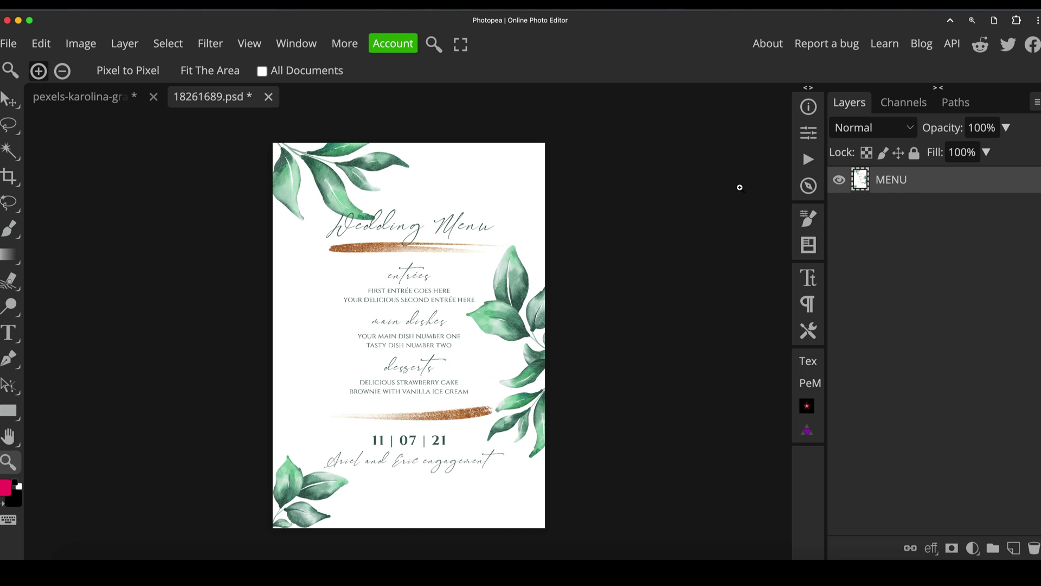
key("ctrl+a")
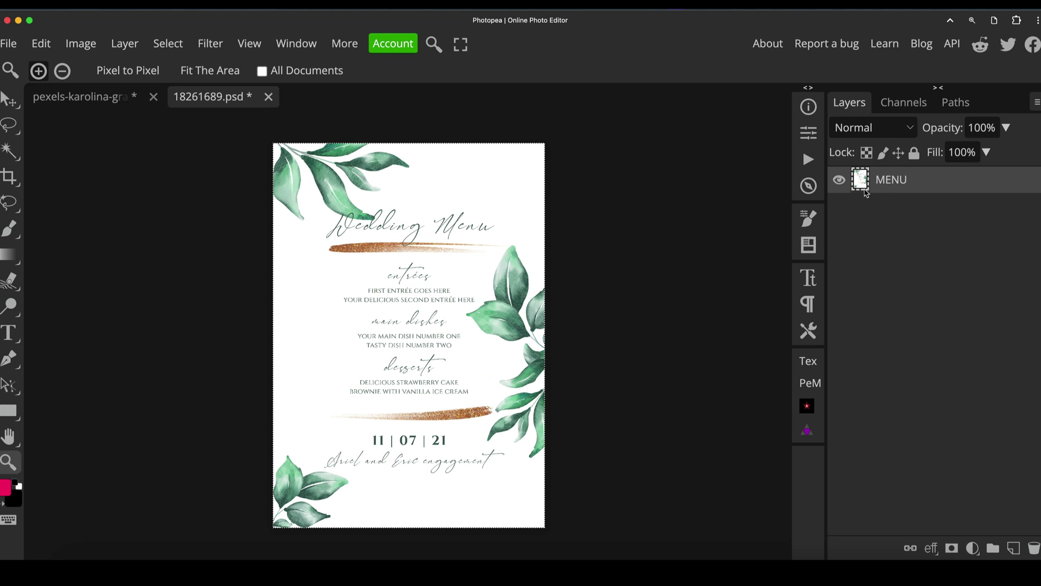
left_click(138, 98)
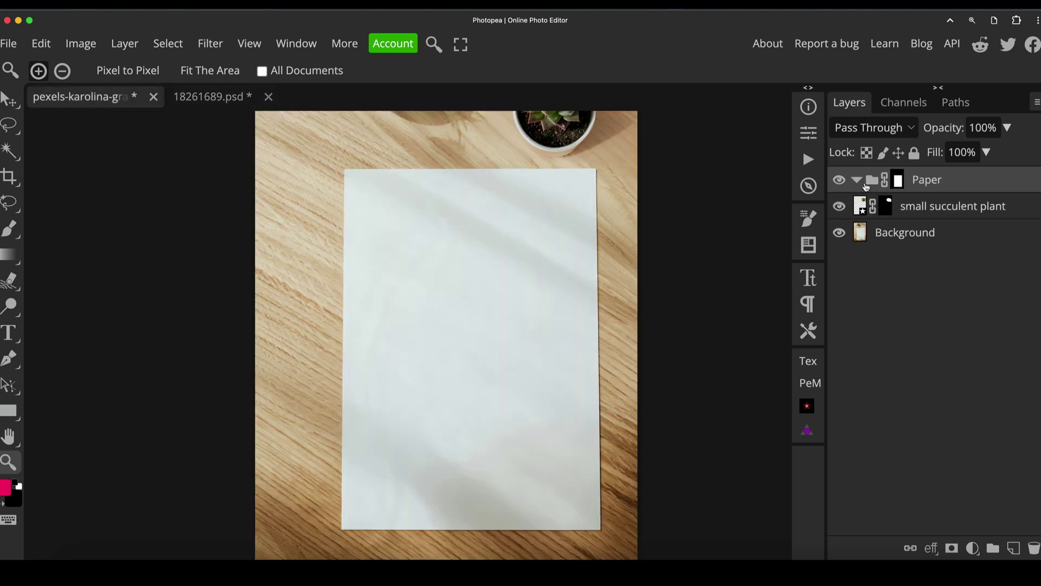
- Paste the menu into the Paper group and move it down onto the blank sheet, zooming to check edges
key("ctrl+v")
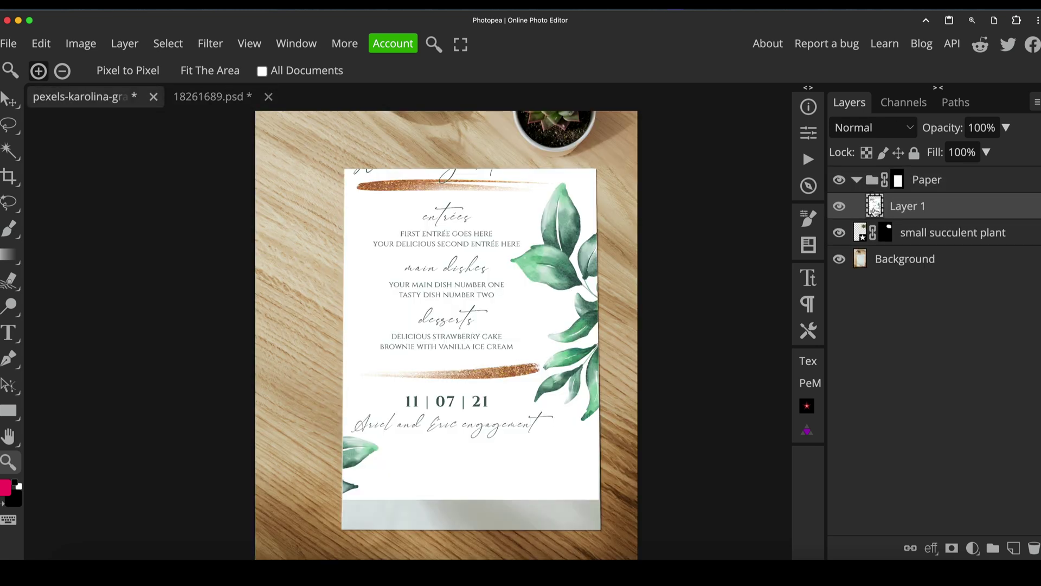
left_click_drag(874, 209, 870, 183)
key("v")
left_click_drag(510, 276, 549, 342)
key("z")
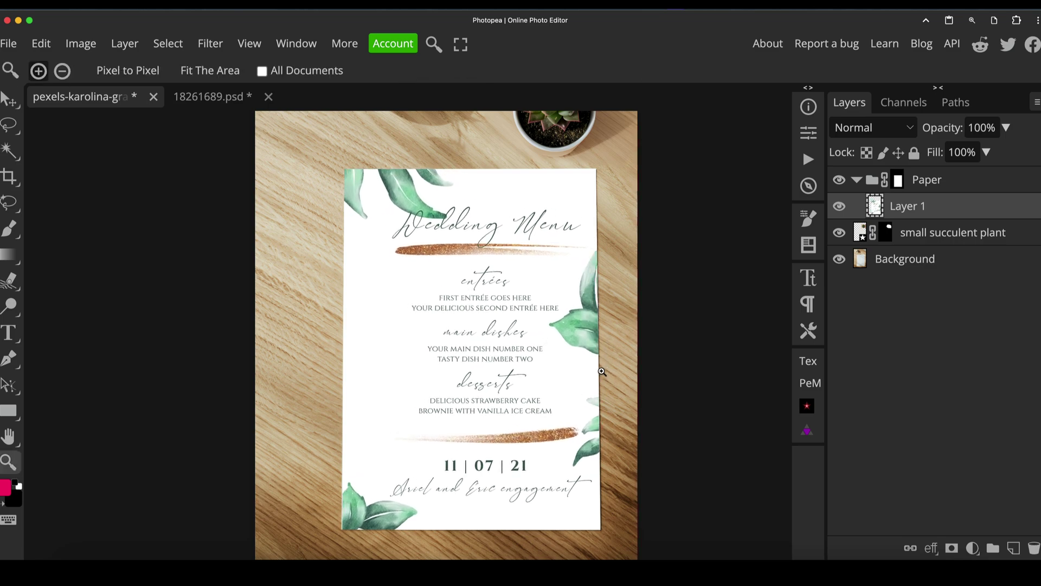
left_click(602, 372)
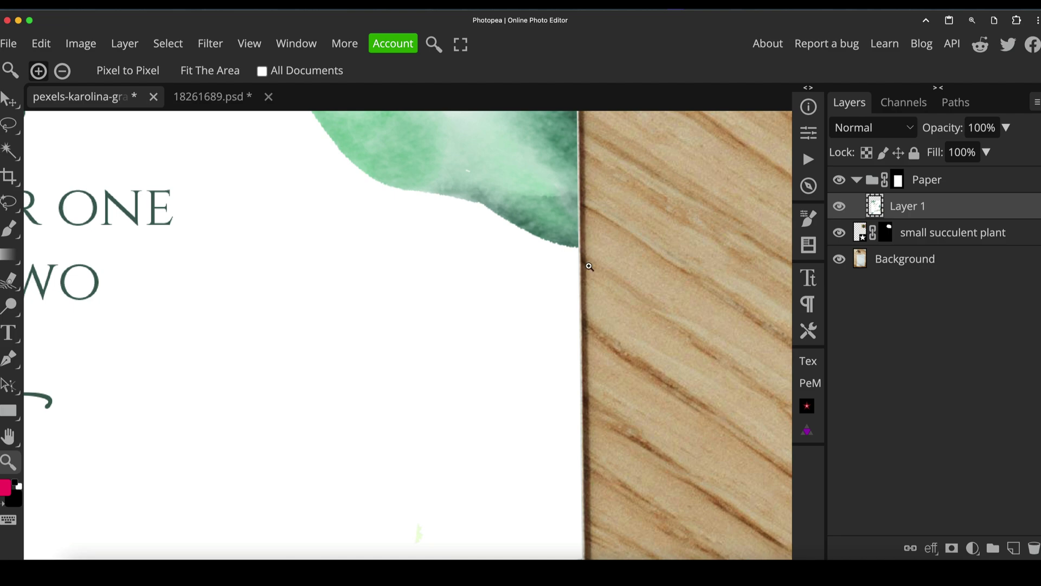
scroll(589, 266, "down", 5)
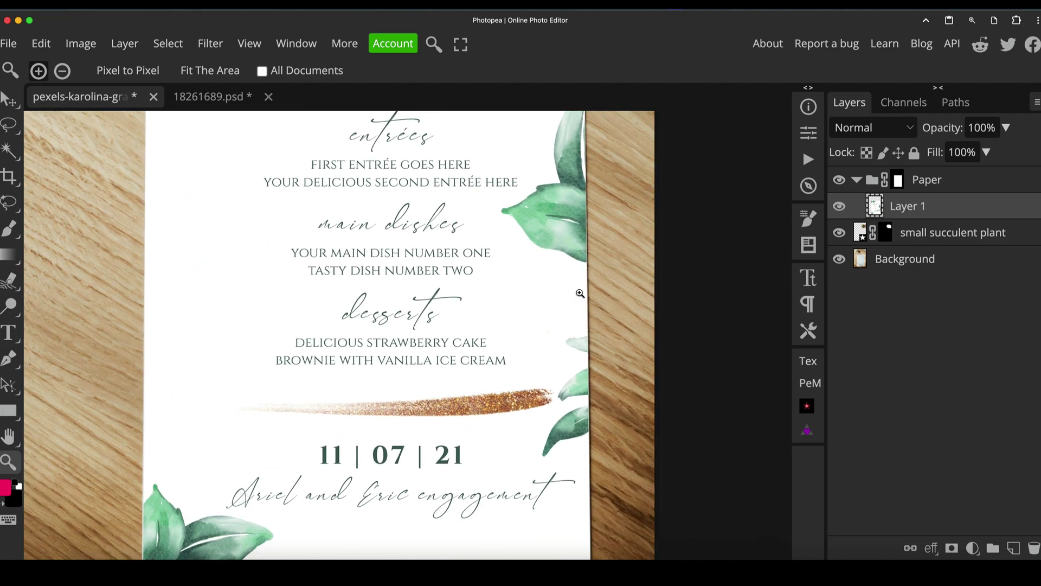
scroll(580, 293, "down", 5)
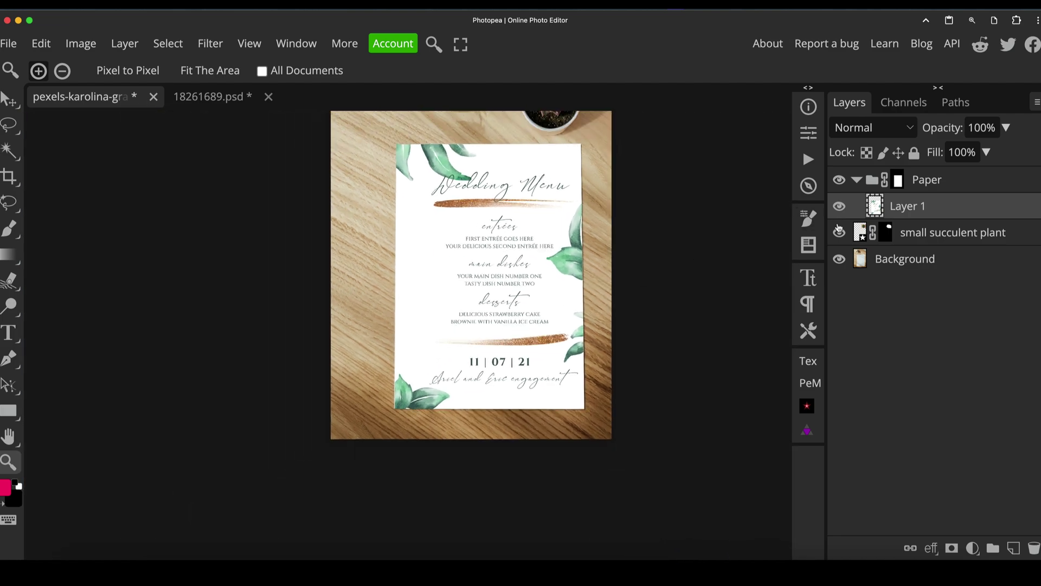
- Scale the menu to about 97% by 96%, distort its corners onto the paper's, and apply
key("super+alt+t")
left_click_drag(612, 118, 582, 137)
left_click_drag(566, 207, 558, 204)
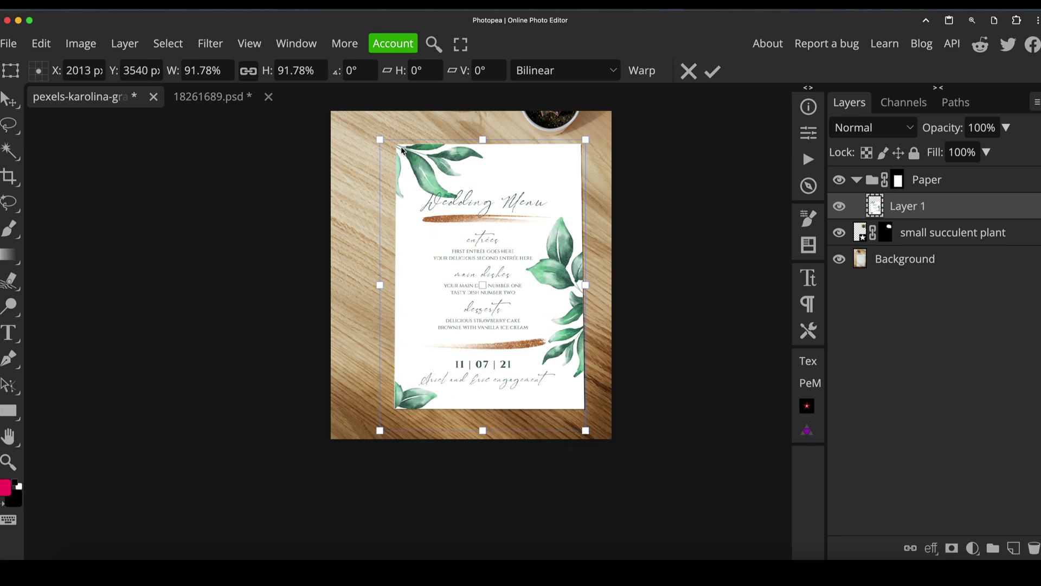
right_click(381, 140)
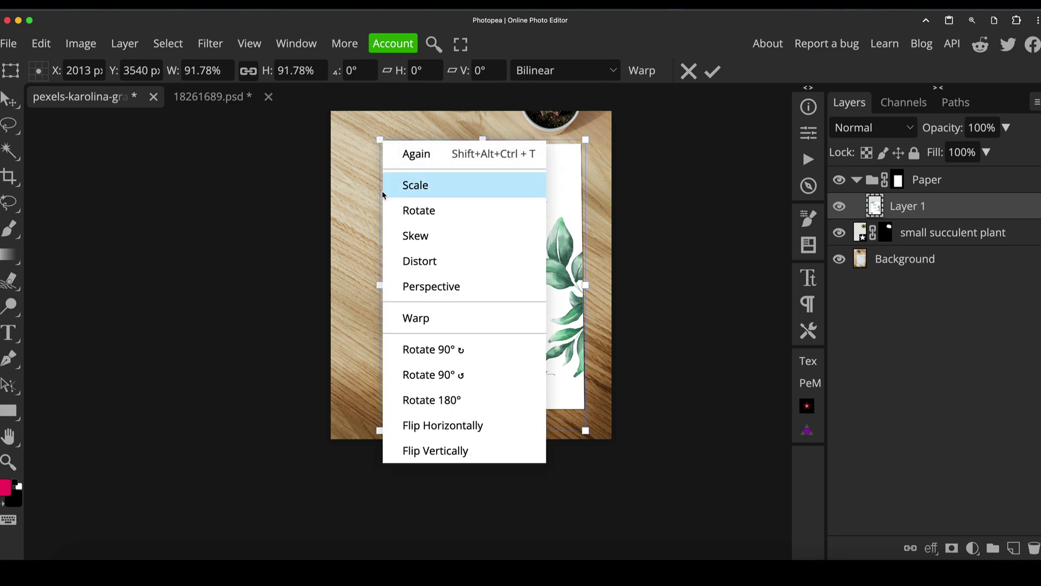
left_click(434, 262)
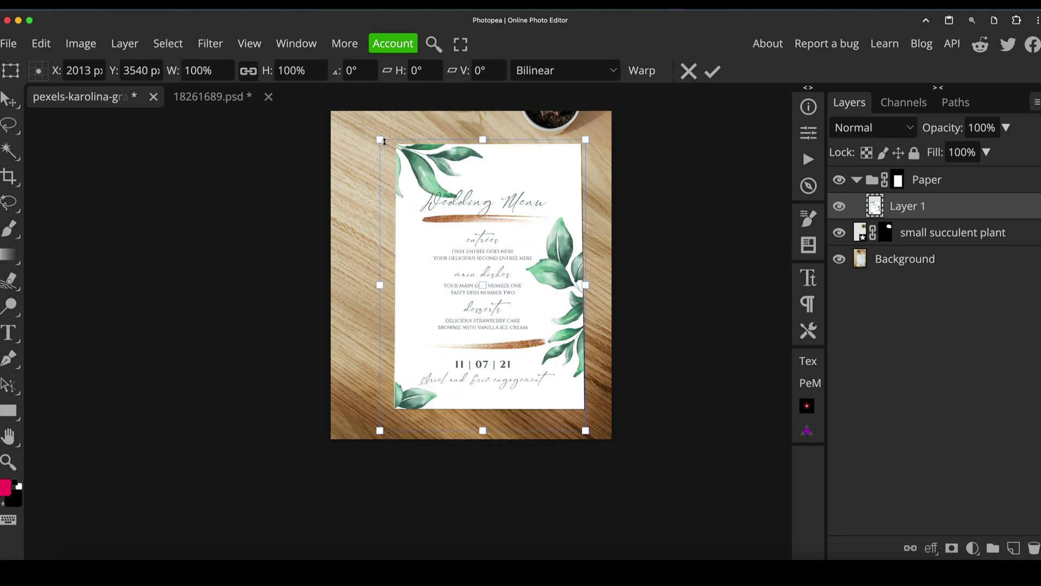
left_click_drag(381, 139, 384, 139)
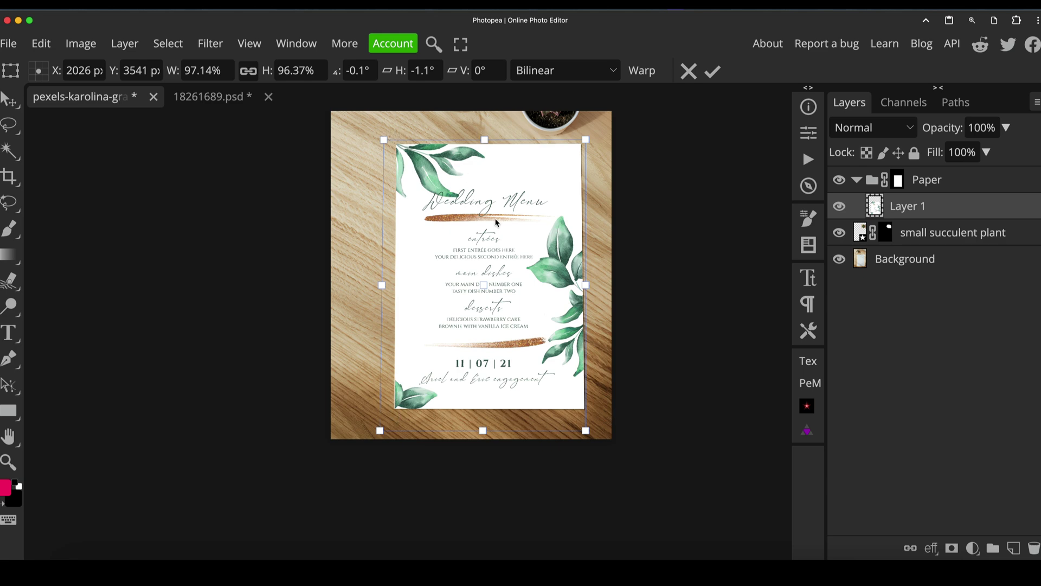
key("Return")
key("z")
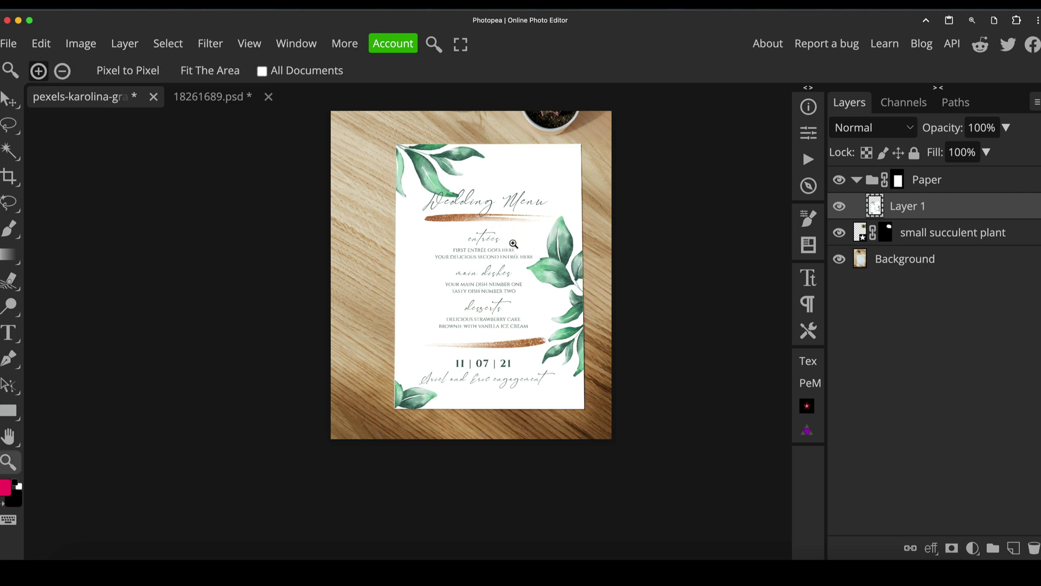
left_click_drag(513, 244, 484, 316)
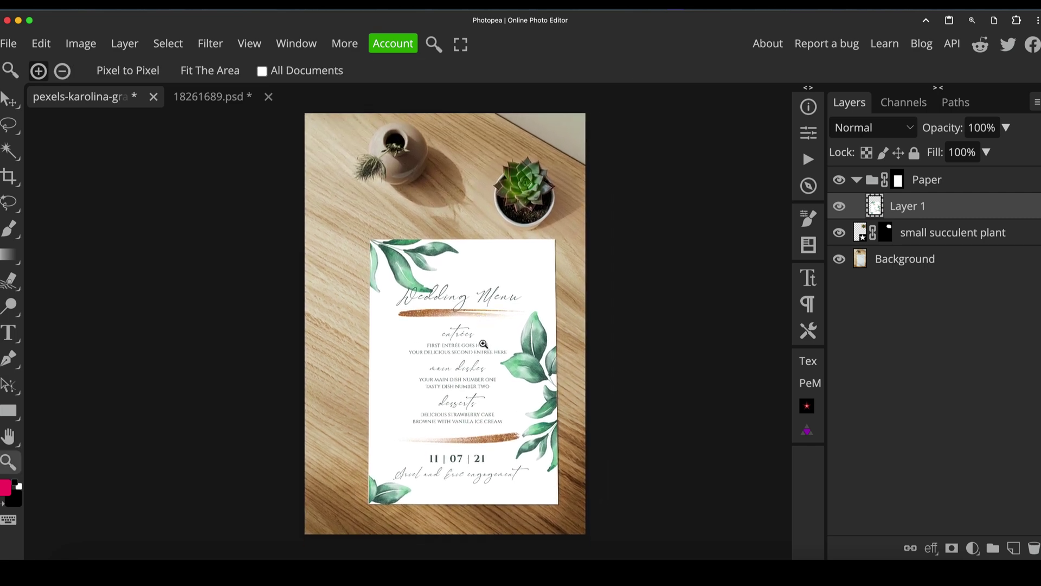
left_click(484, 382)
left_click(487, 384)
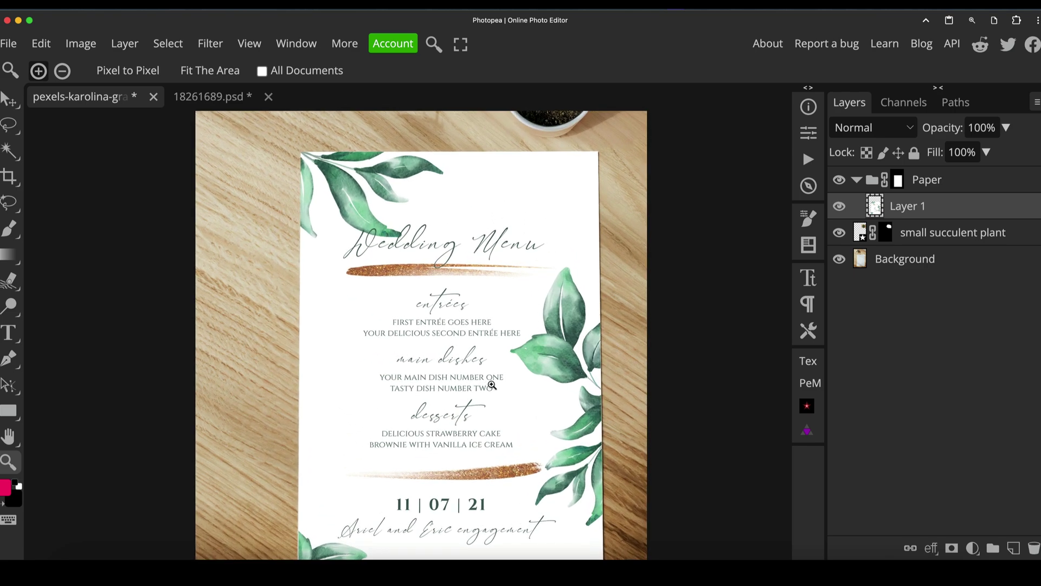
left_click(840, 207)
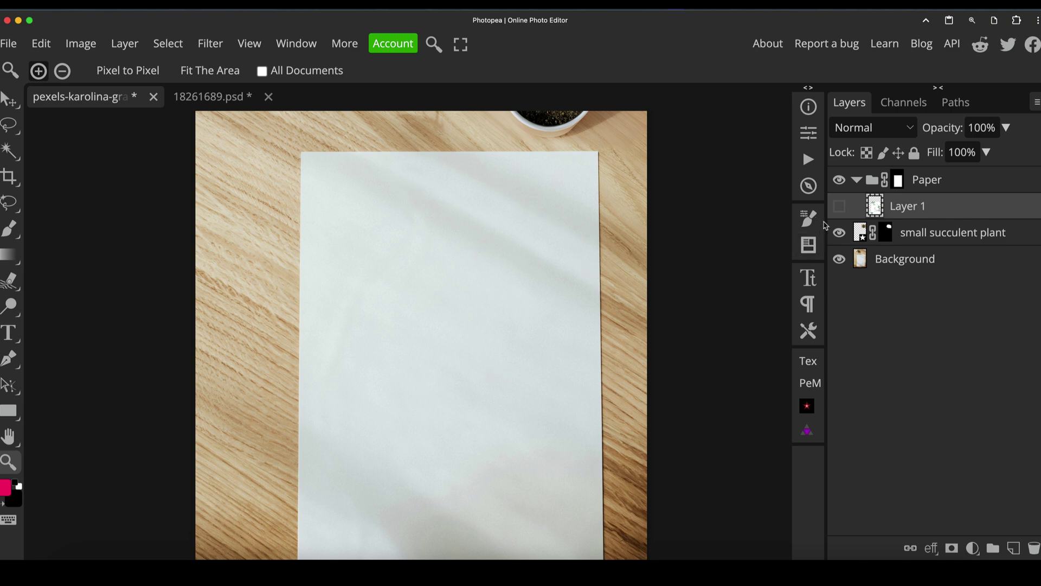
left_click(839, 207)
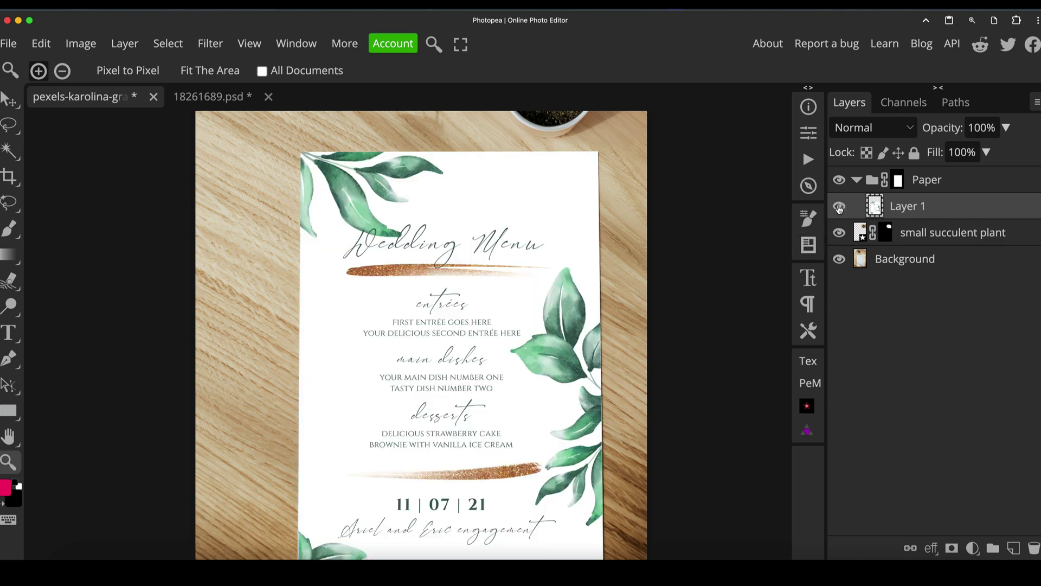
- Set Layer 1's blend mode to Multiply and toggle its visibility to compare with the bare paper
left_click(873, 129)
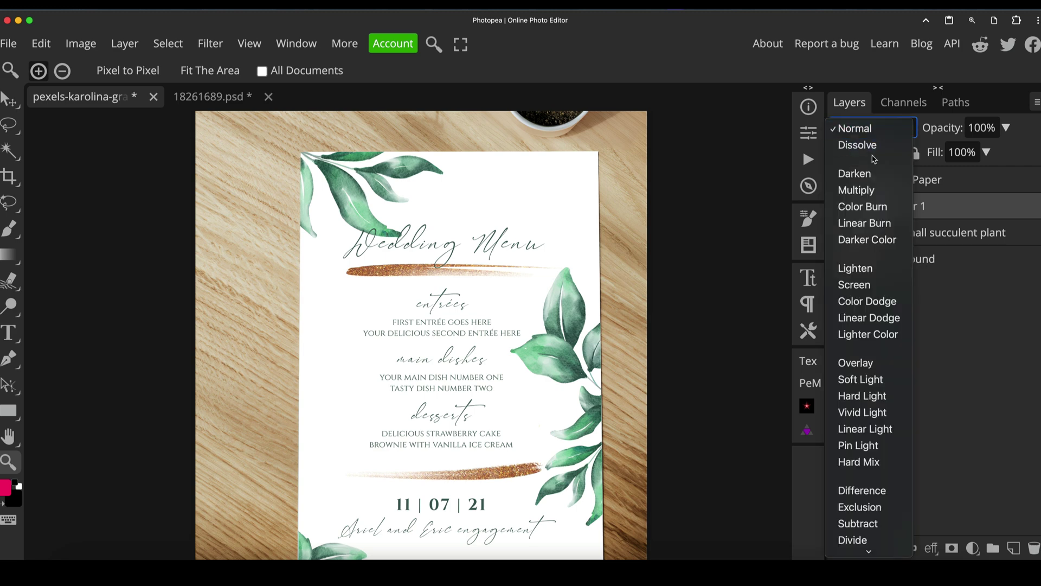
left_click(872, 190)
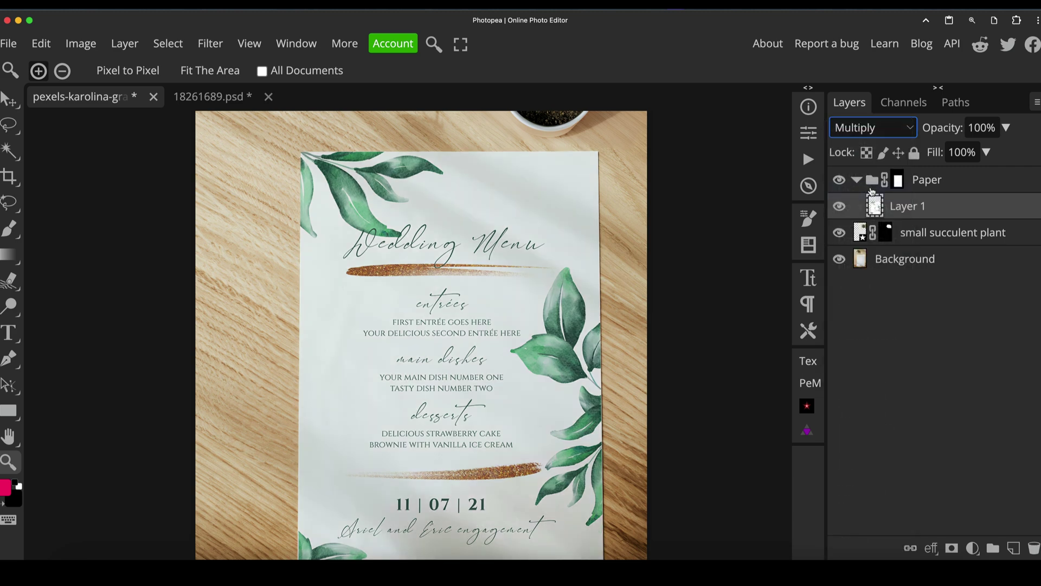
key("space")
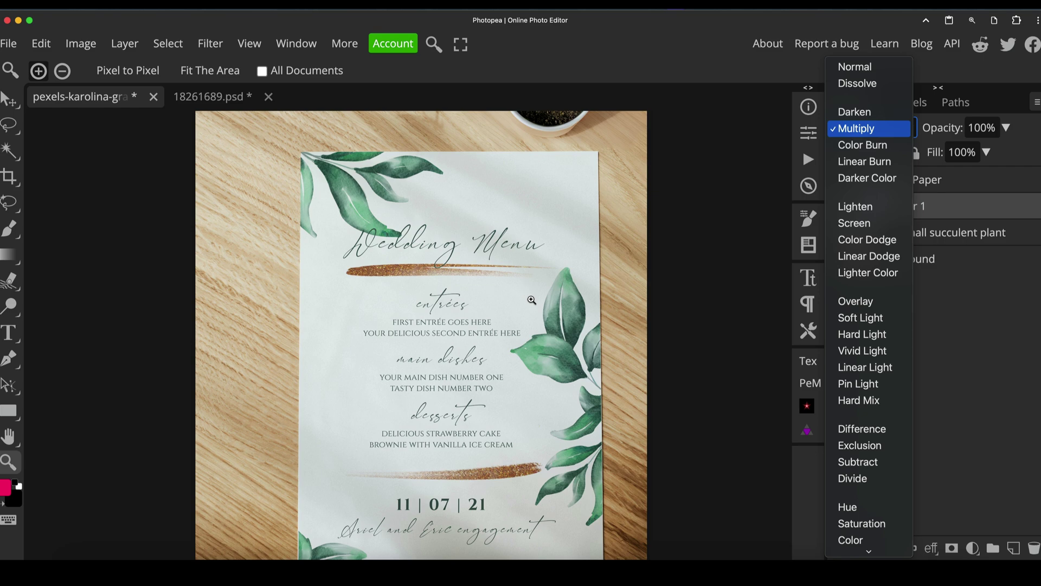
key("space")
key("space")
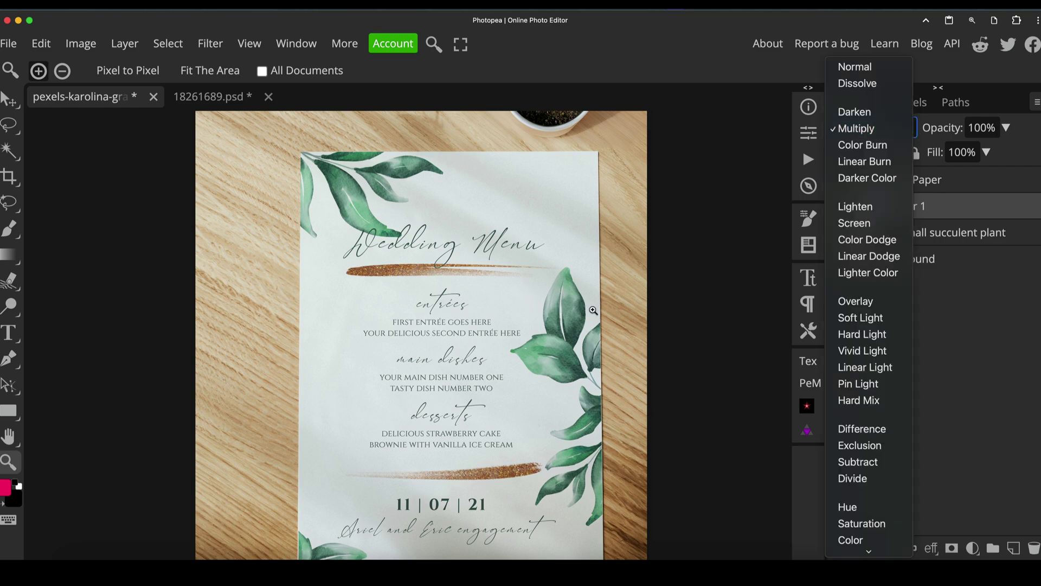
key("space")
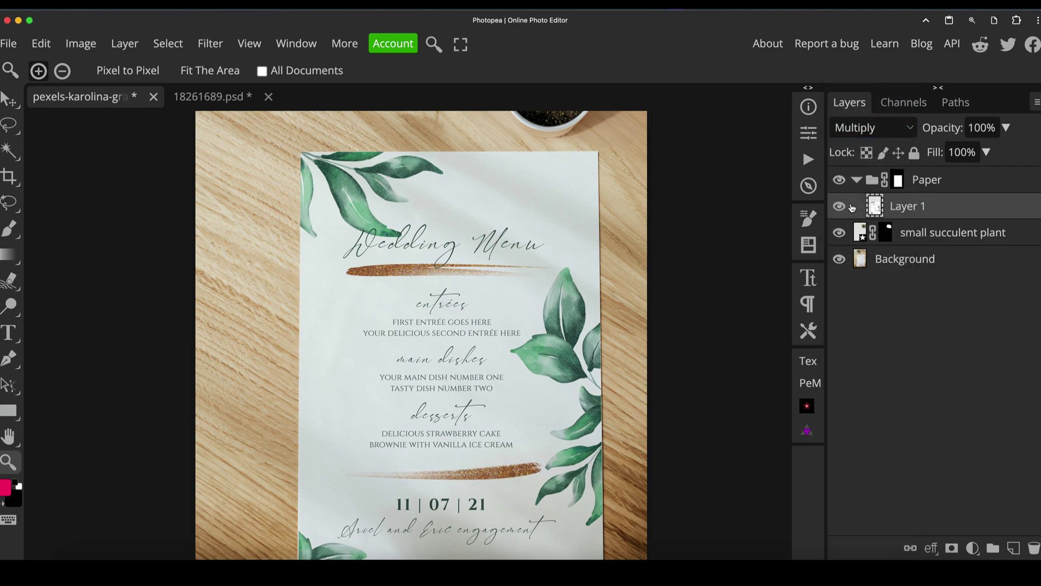
left_click(844, 208)
left_click(840, 207)
left_click(972, 548)
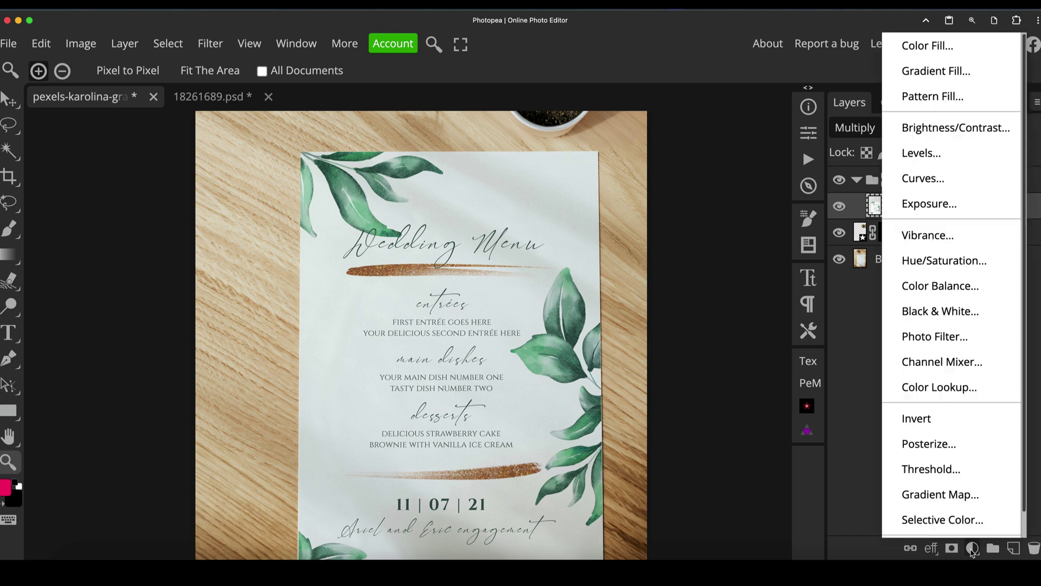
- Add a Levels adjustment in the Paper group with the white input lowered to 245
left_click(950, 154)
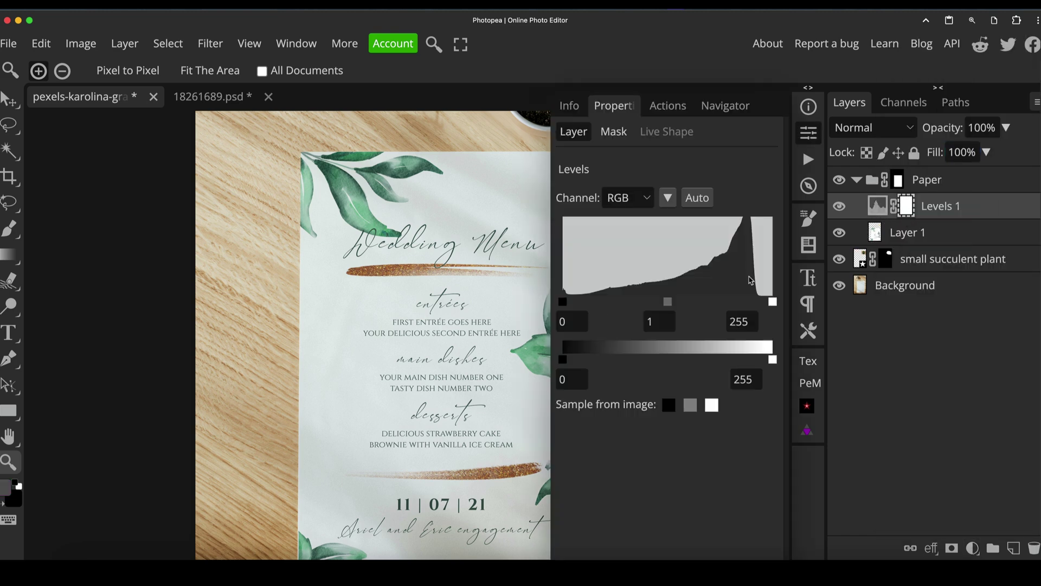
left_click_drag(472, 311, 336, 299)
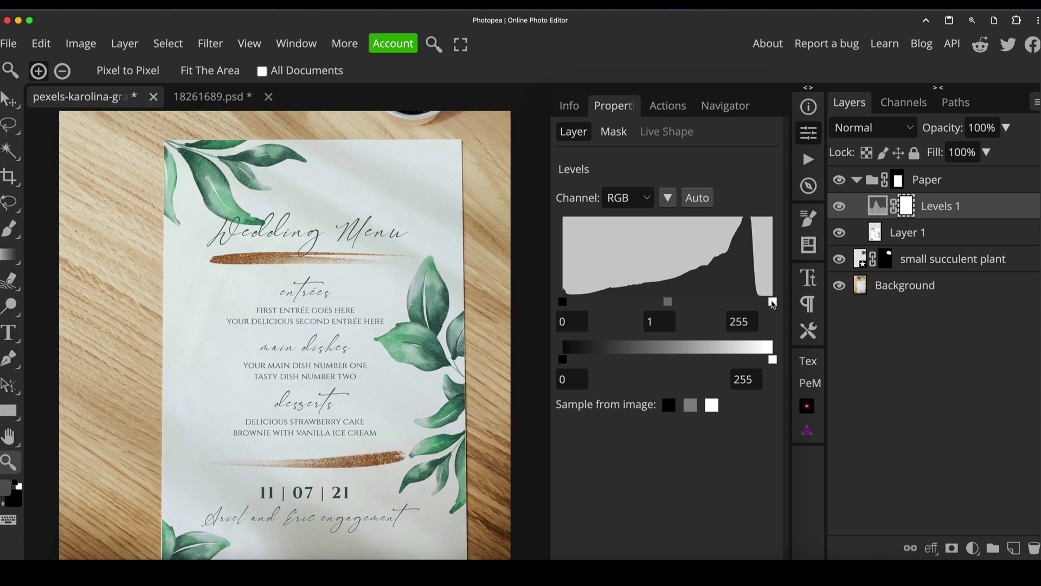
left_click_drag(773, 304, 774, 304)
left_click_drag(773, 304, 764, 307)
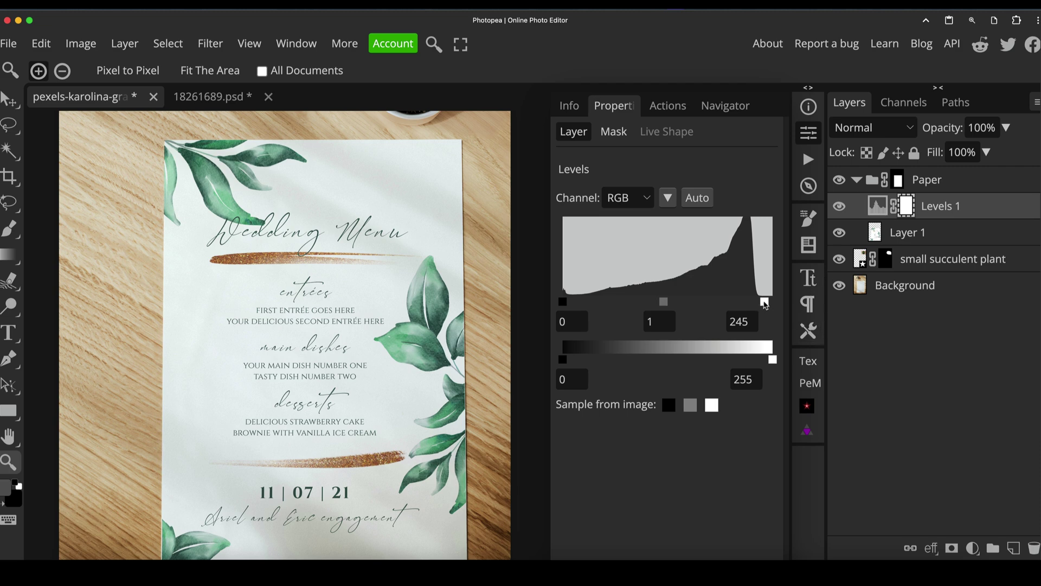
- Toggle the Levels 1 layer off and back on to compare the brightened paper
left_click(809, 136)
left_click(840, 206)
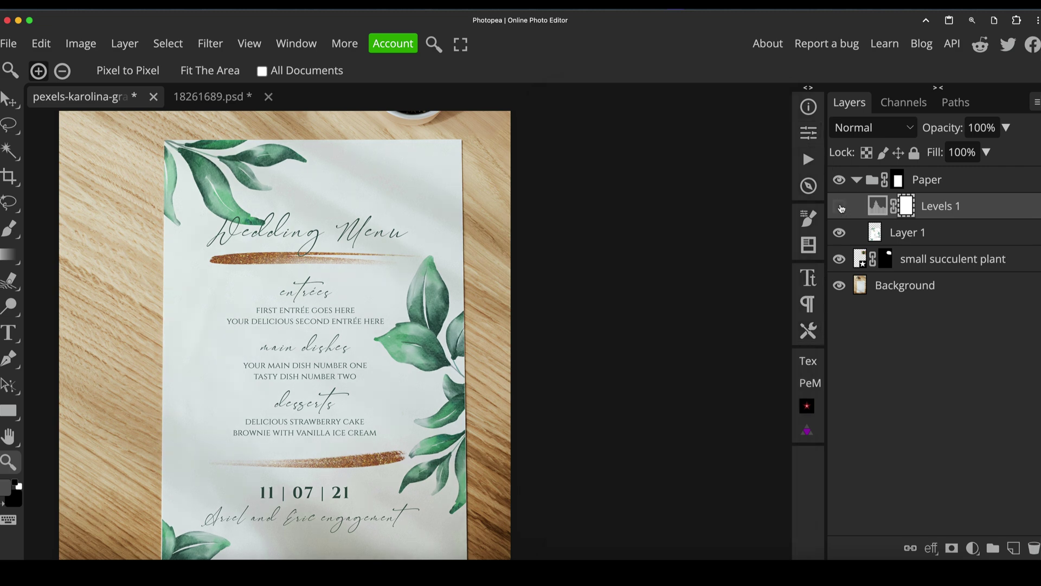
left_click(840, 207)
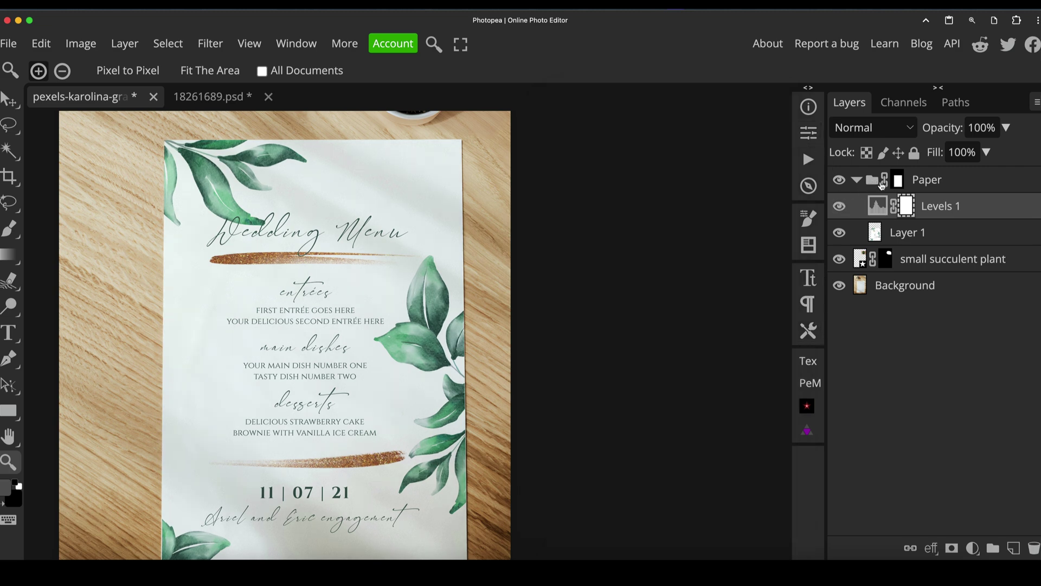